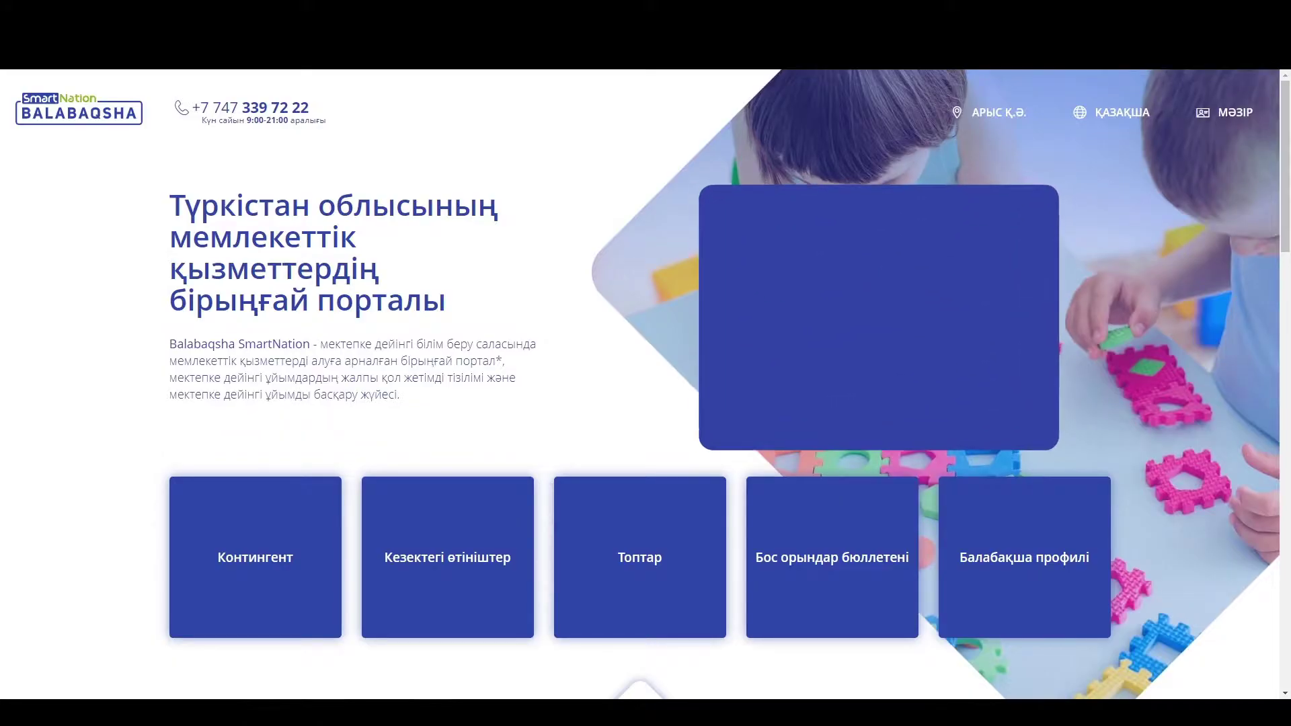
- Start a new group in the Топтар module and choose the age category "Ересек жас – 4 жастан бастап (ересек топ)"
click(1230, 113)
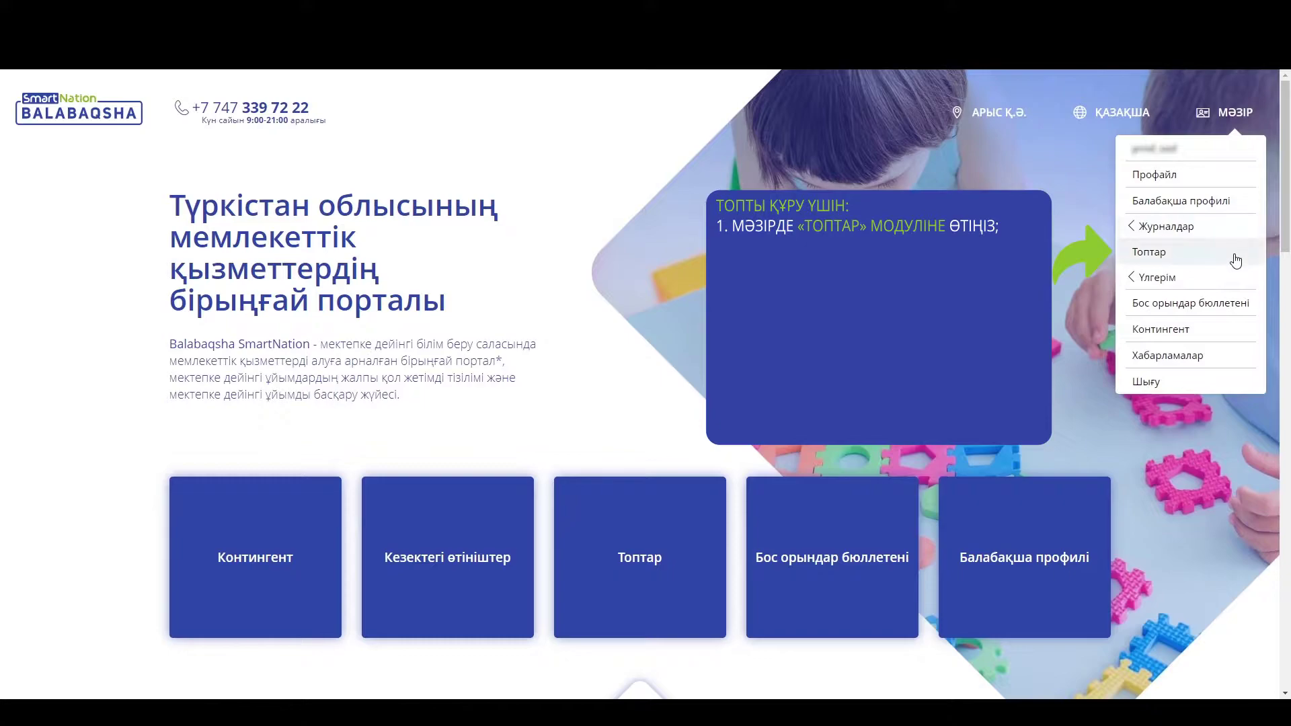
click(1142, 254)
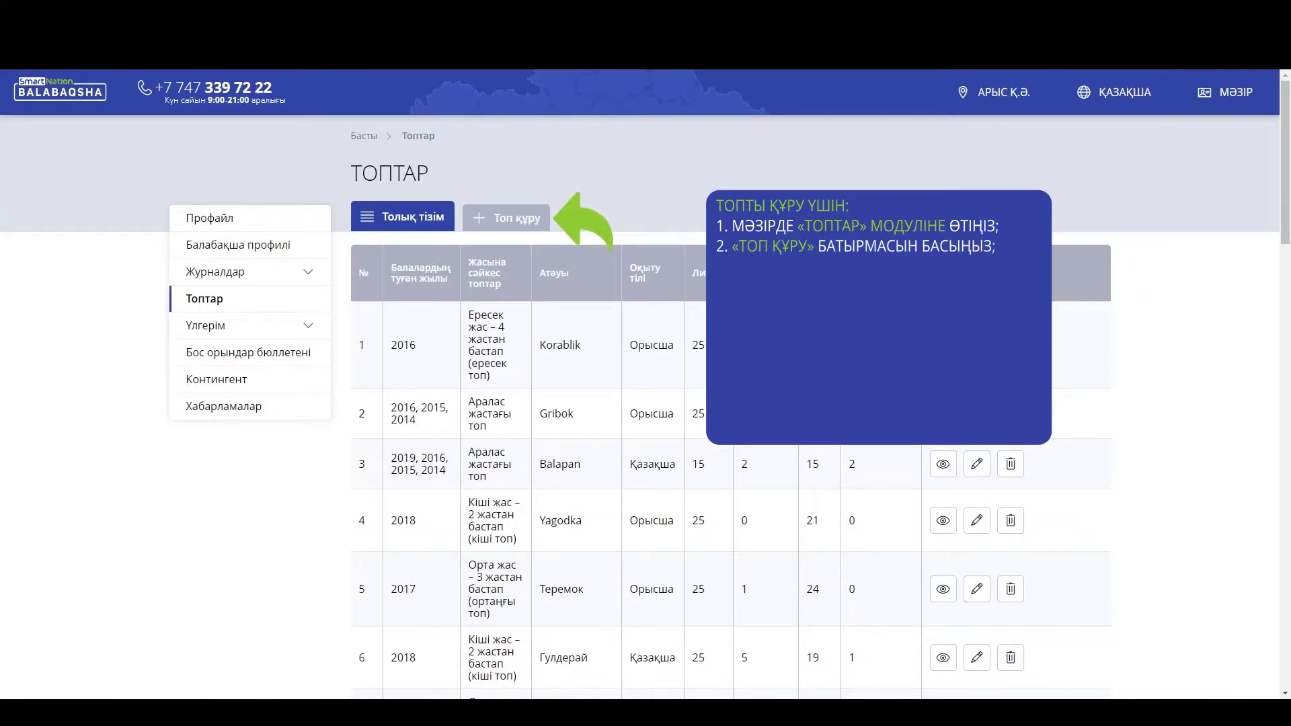
click(526, 226)
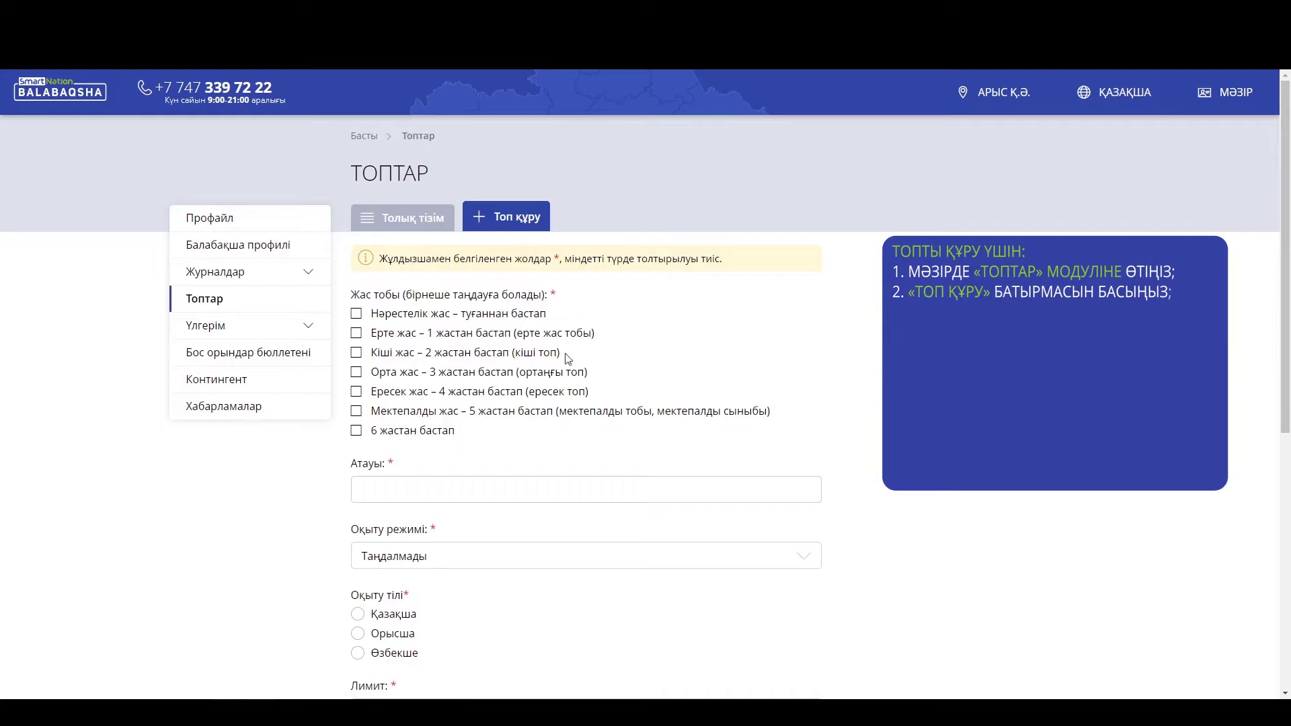
click(356, 391)
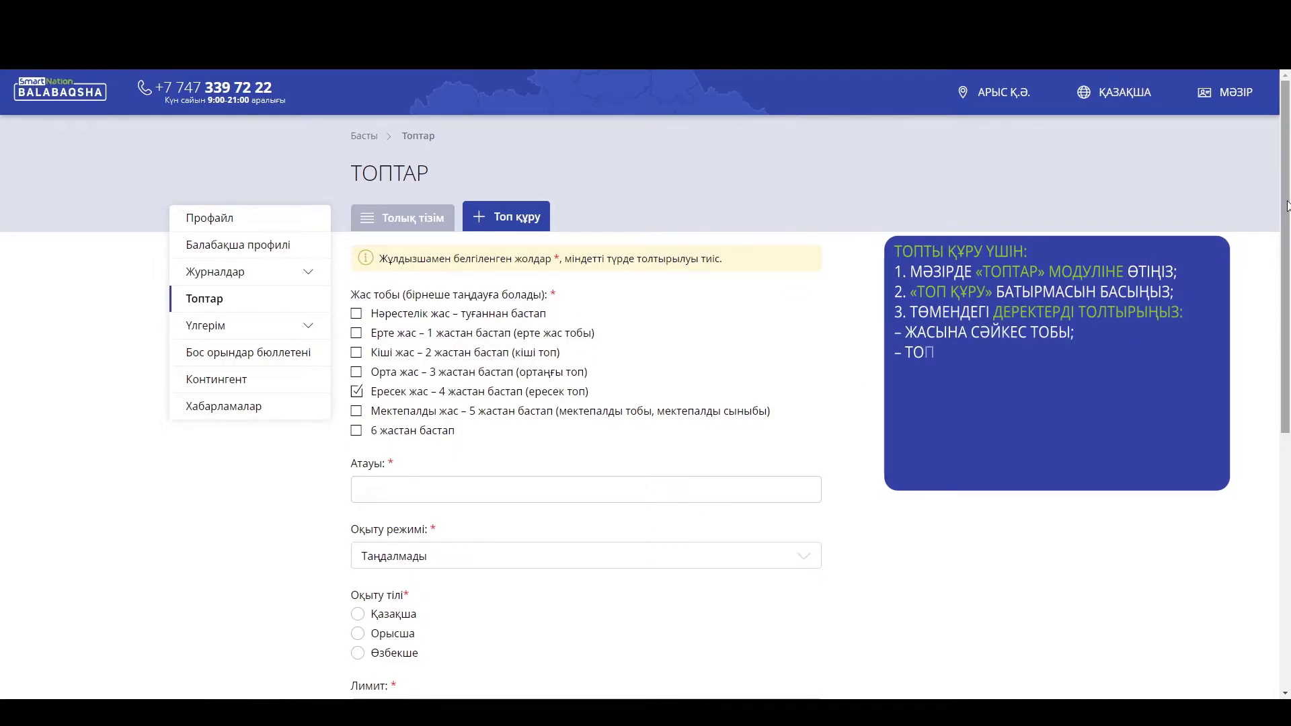
- Name the new group Балдырған and set its study mode to "болу режимі 9 сағаттық топ"
scroll(674, 214, down, 5)
click(553, 162)
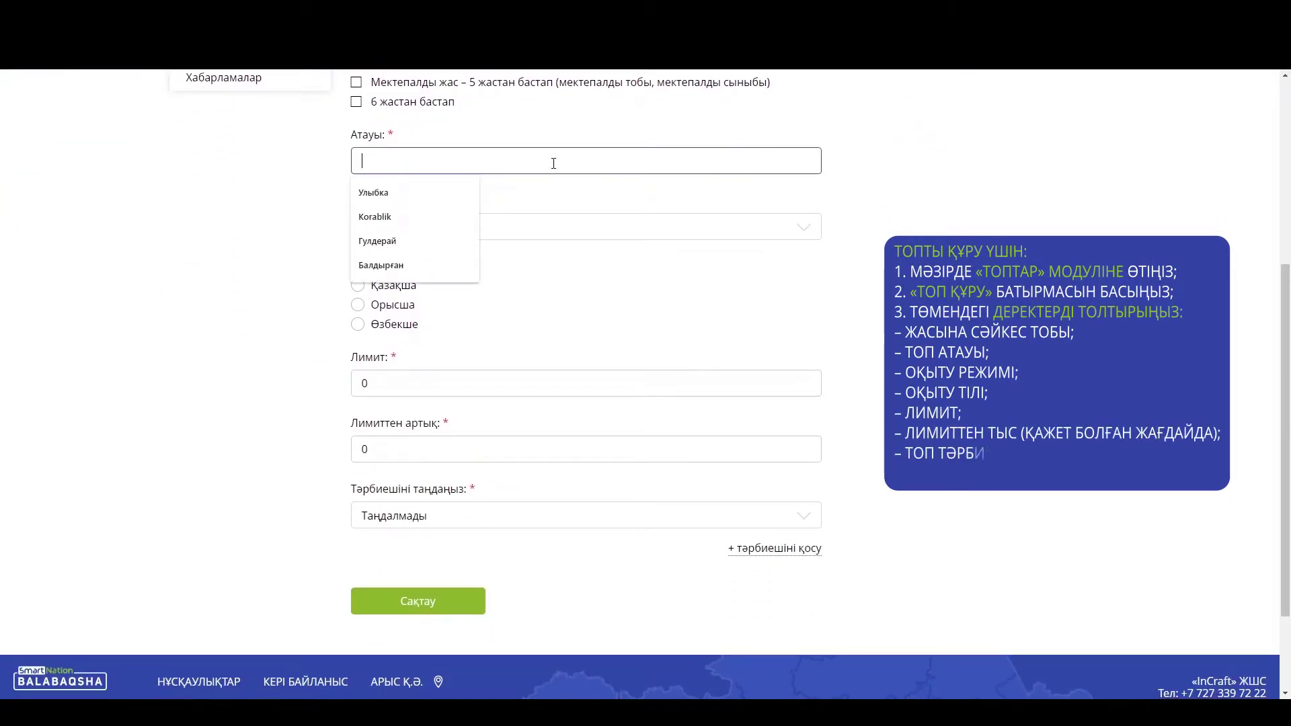
text(Балдырған)
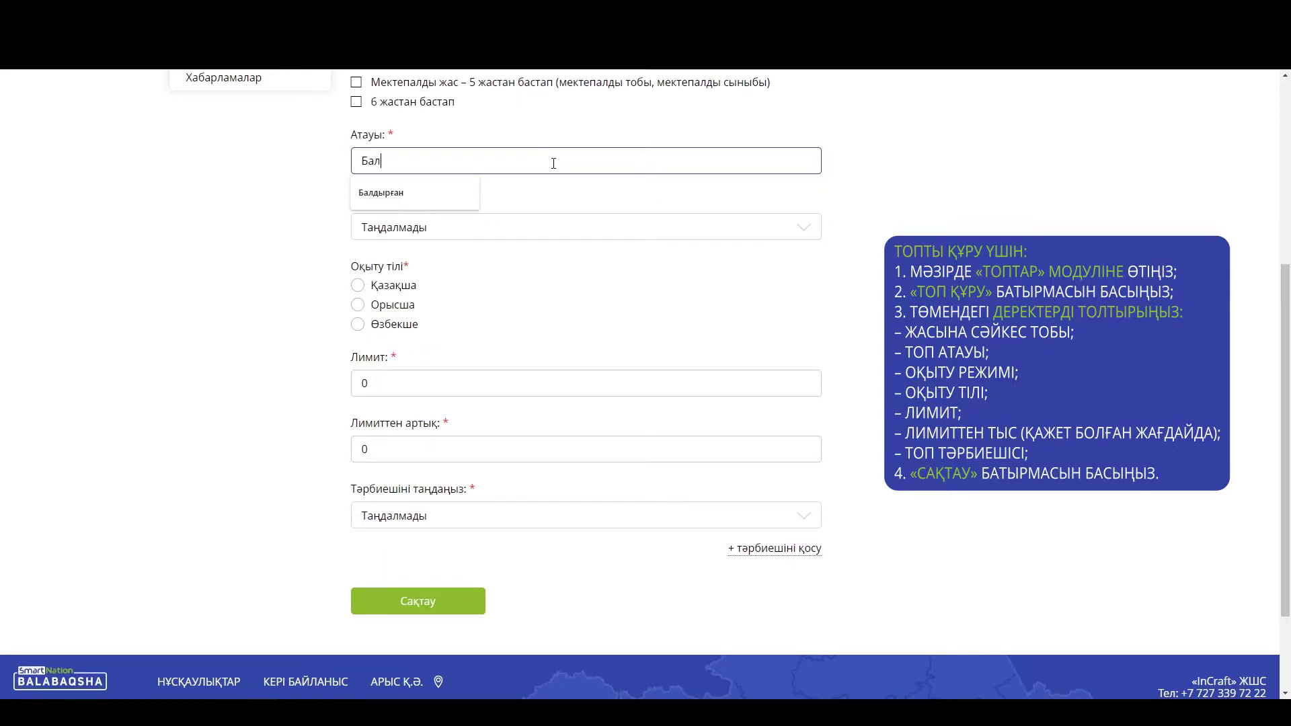
click(464, 236)
click(556, 344)
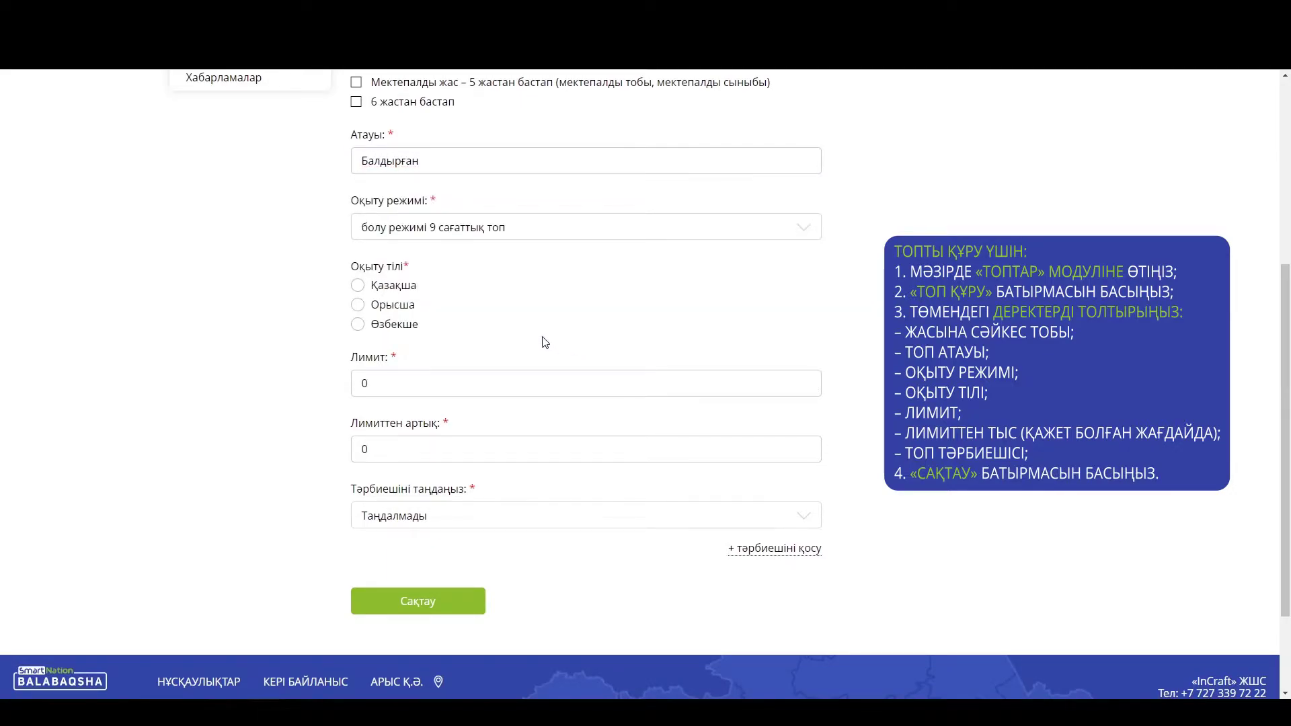
- Set the group's teaching language to Қазақша, its limit to 15 and the over-limit places to 5
click(358, 286)
click(383, 382)
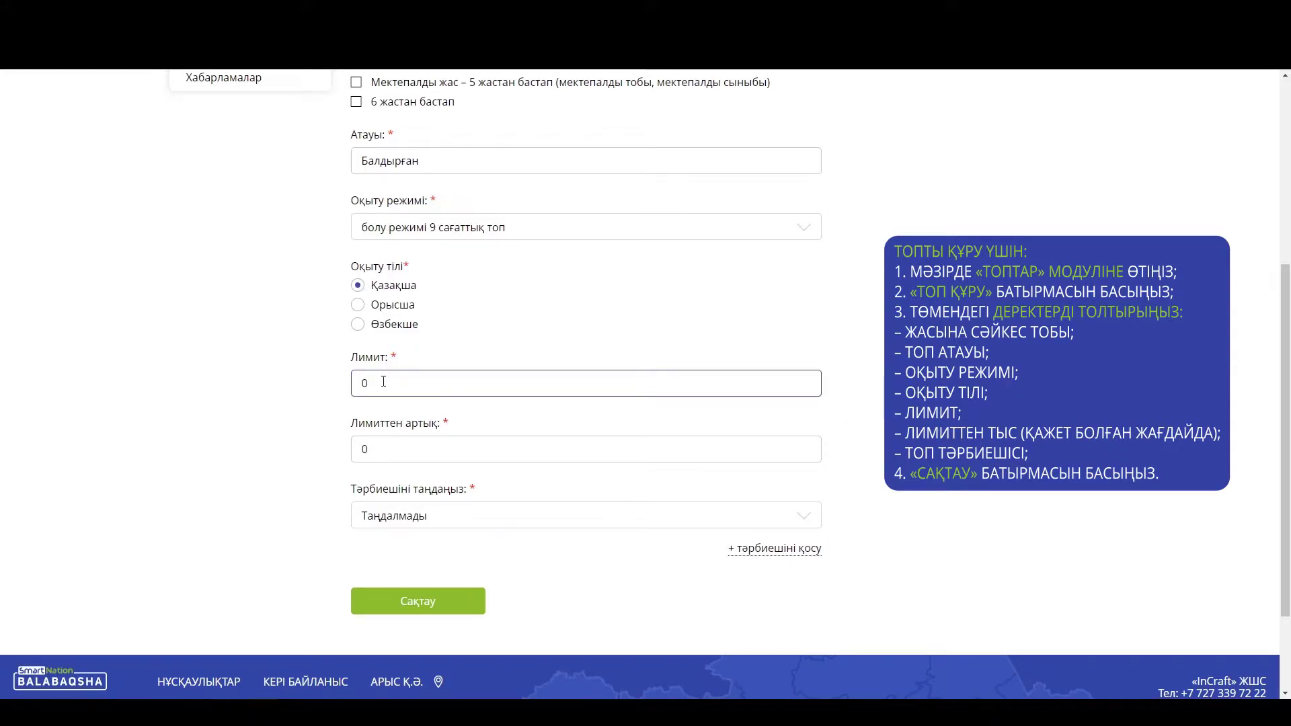
key(Tab)
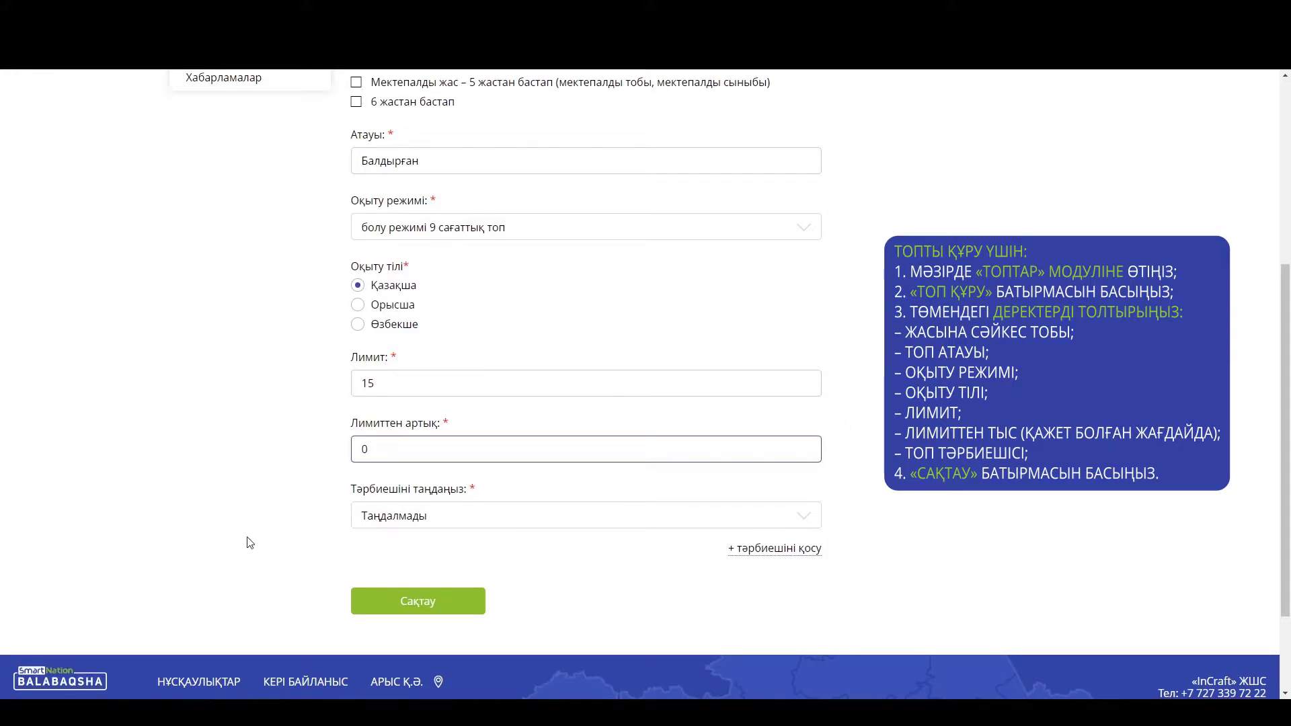
click(236, 510)
- Assign the fourth entry in the teacher list to the group and save the new group
click(450, 515)
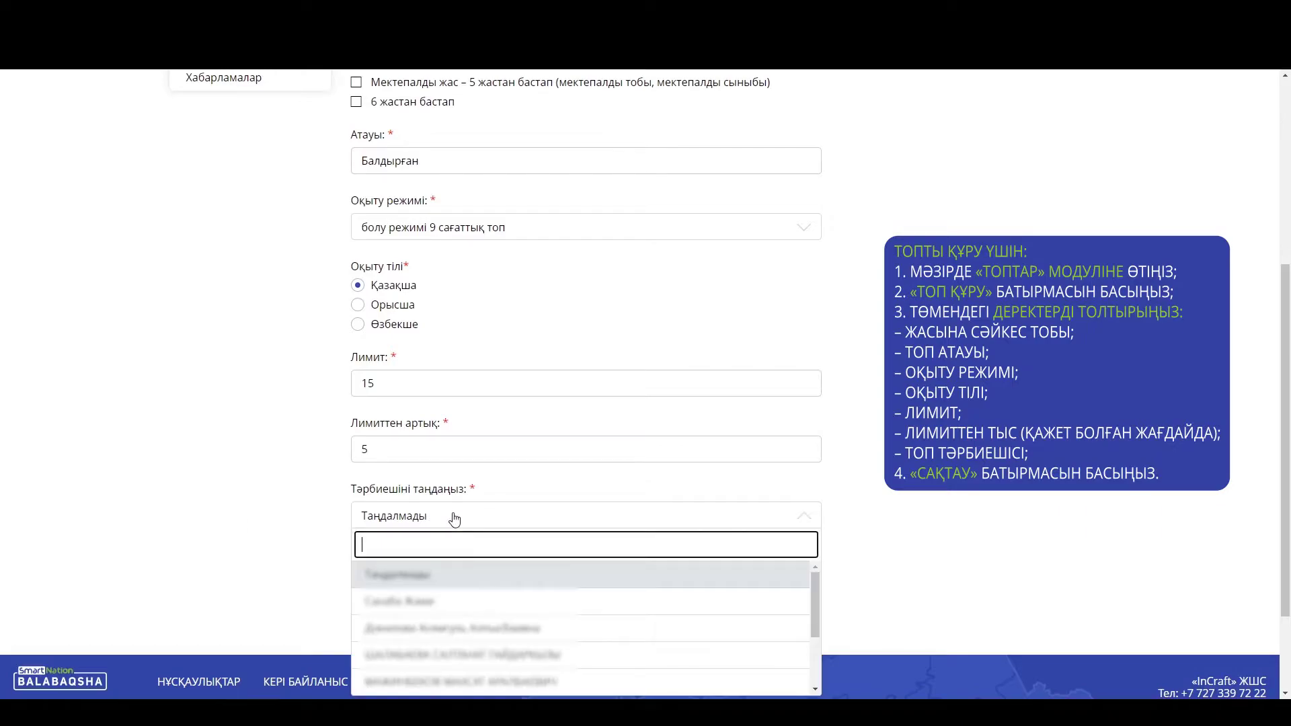
click(497, 656)
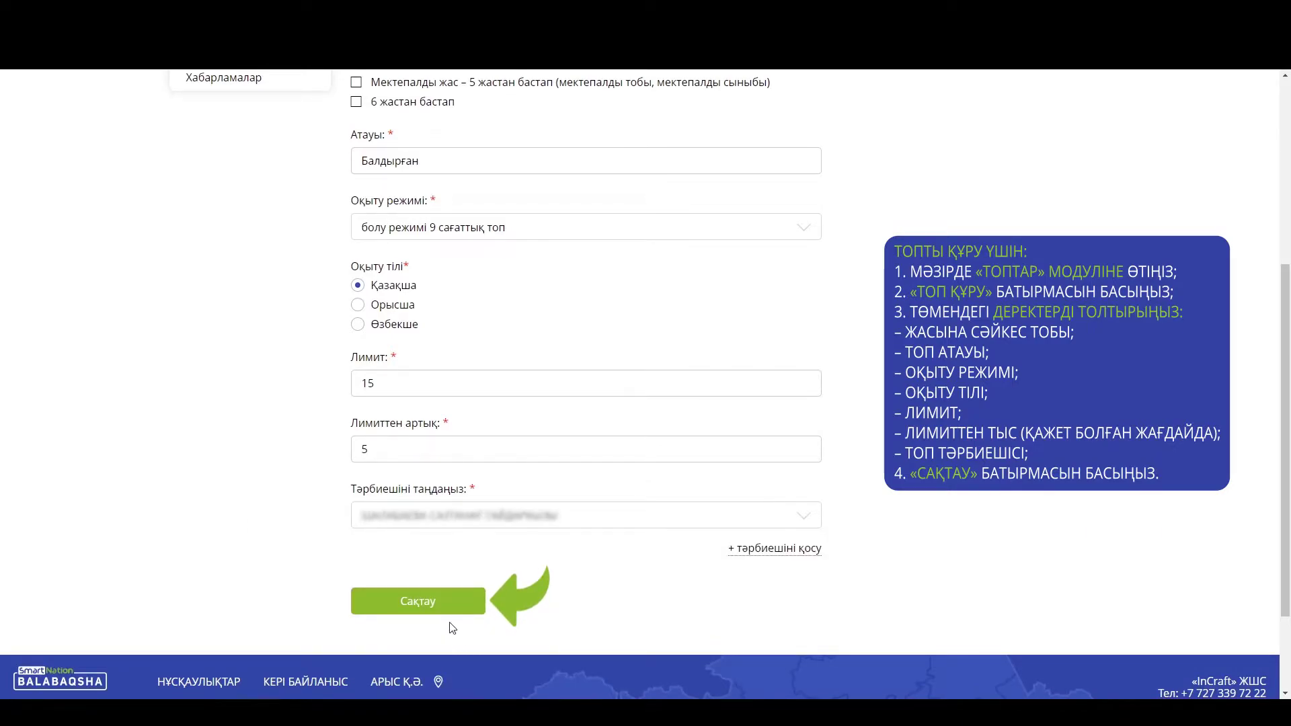
click(474, 612)
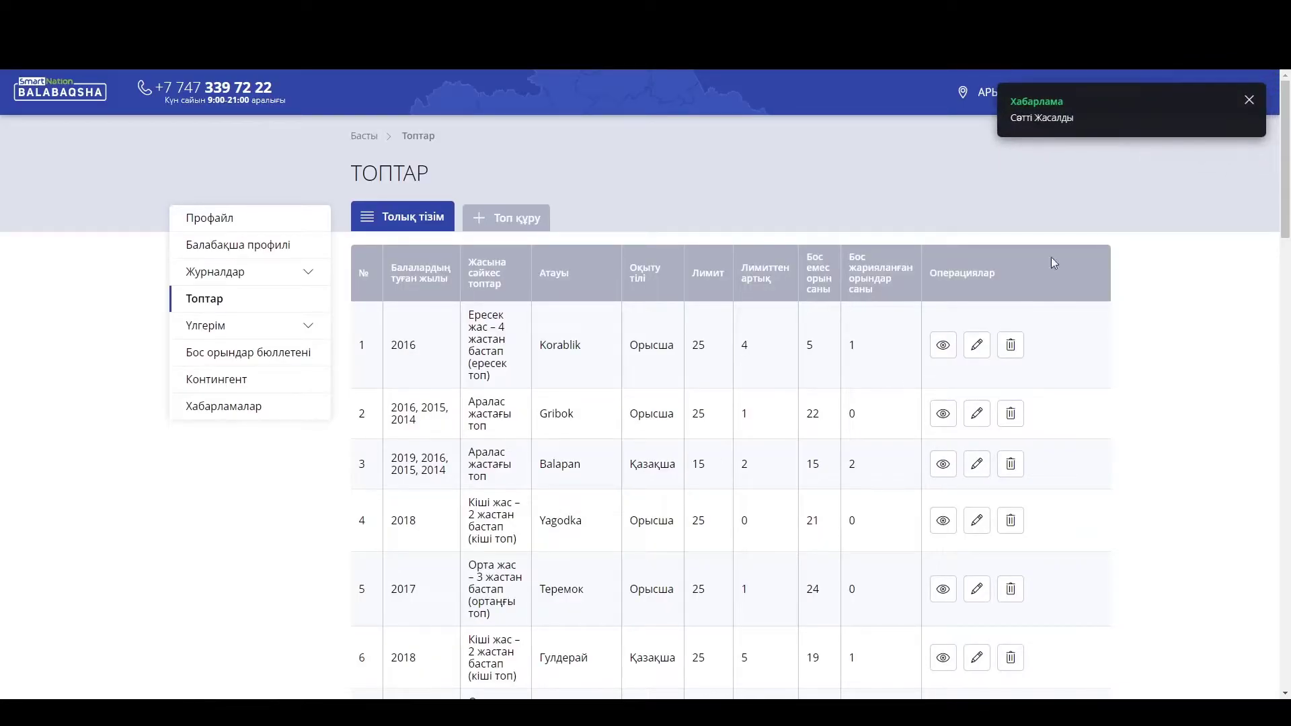
- Open the Балдырған group in the last table row for editing and set its over-limit places to 4
drag(1285, 119, 1286, 569)
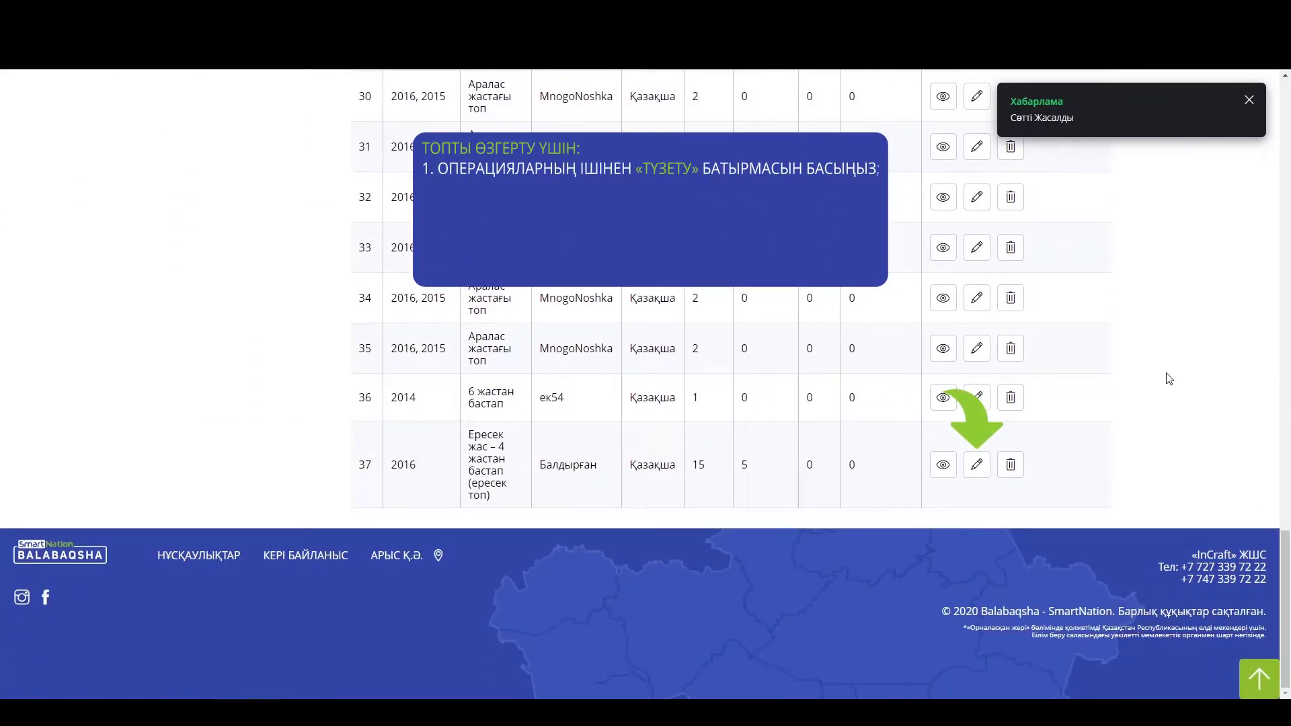
click(977, 473)
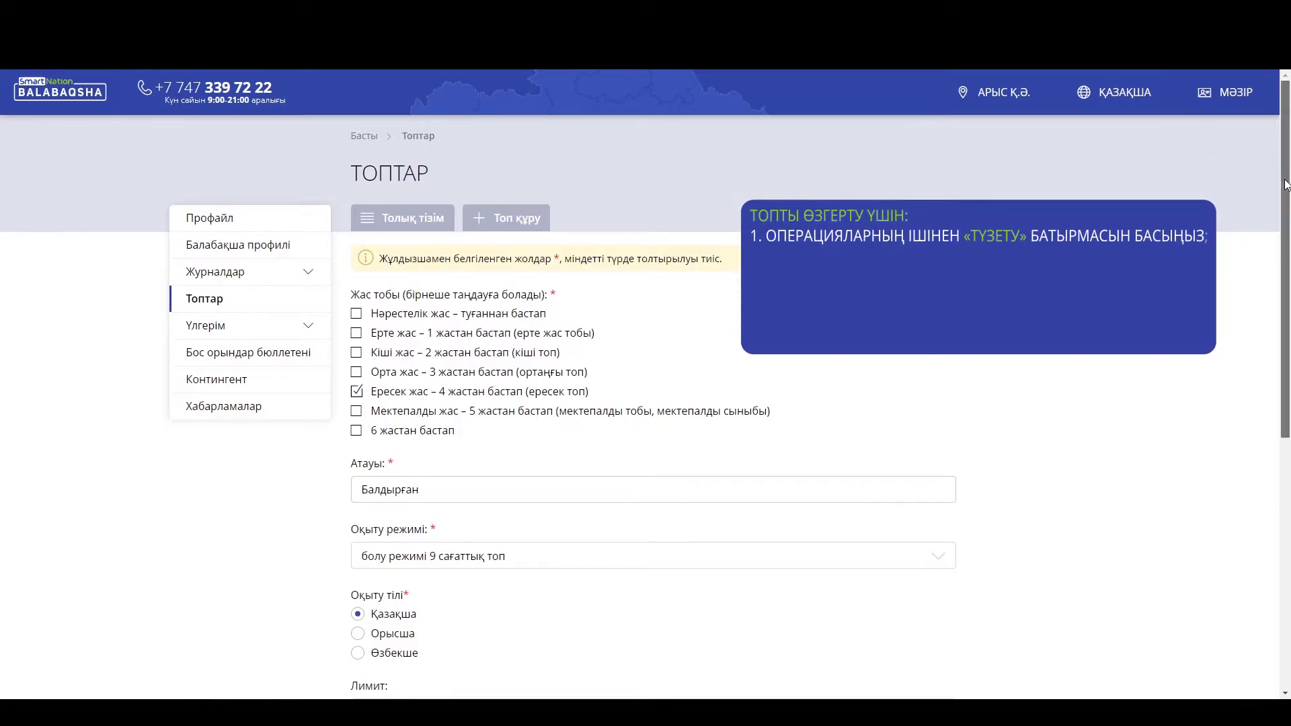
scroll(1089, 263, down, 6)
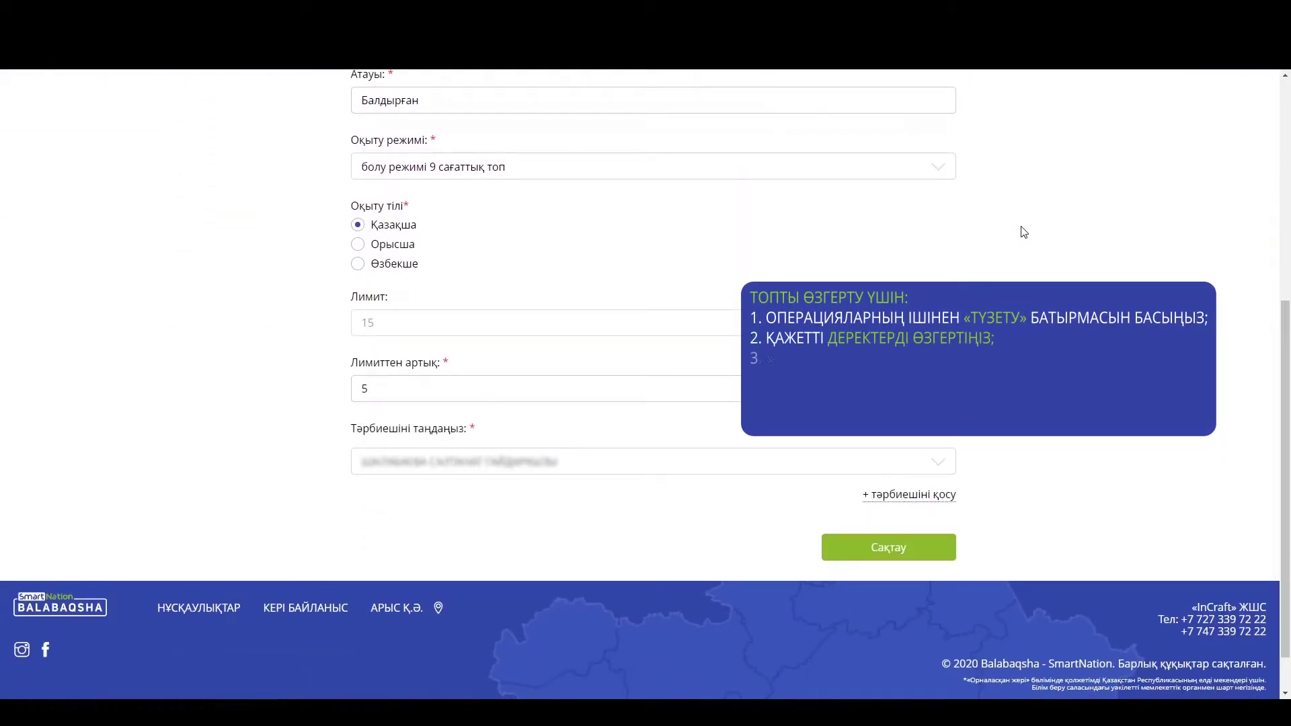
click(396, 392)
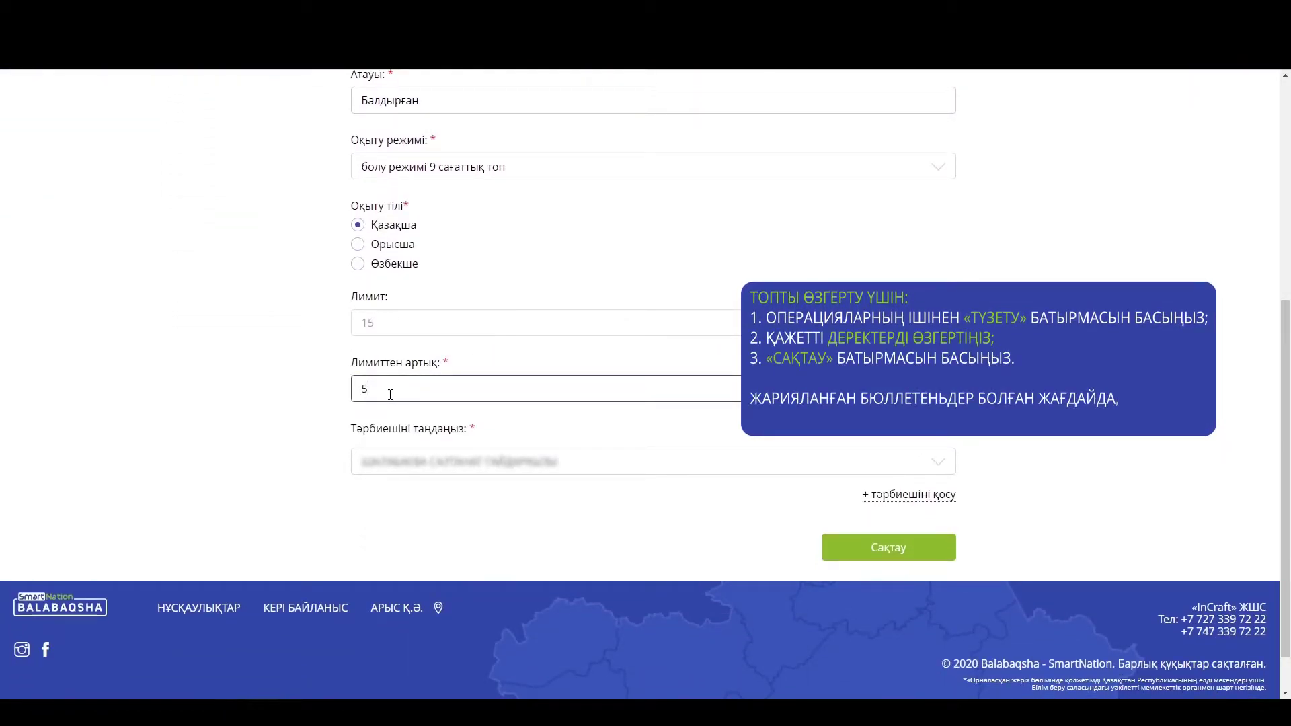
key(BackSpace)
text(4)
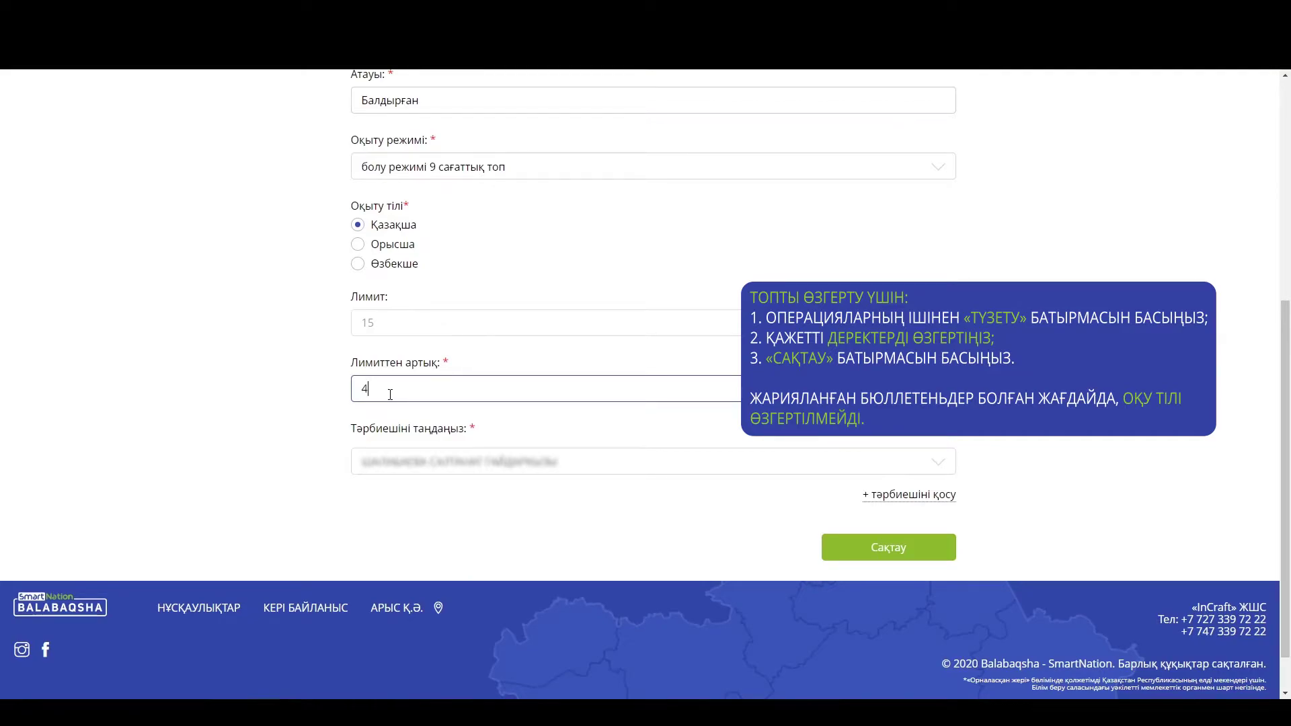
click(267, 501)
- Replace the group's teacher with the second entry in the teacher list and save the changes
click(512, 464)
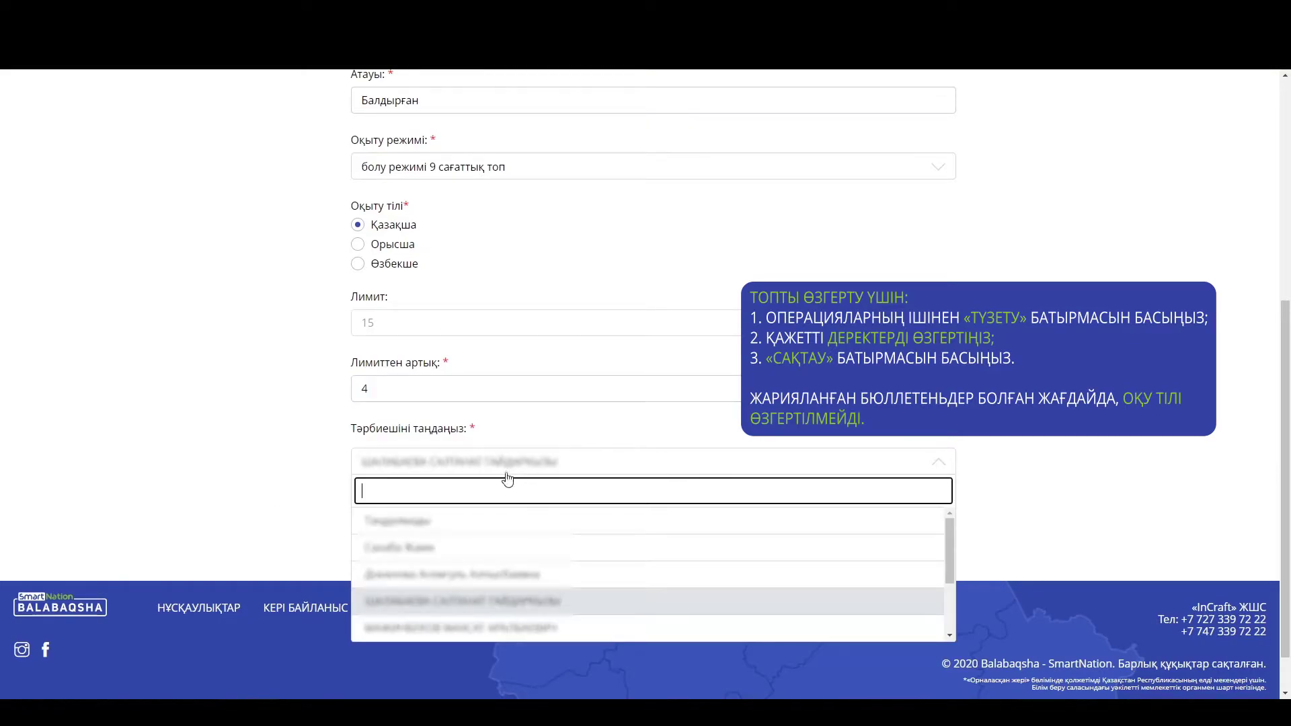
click(485, 558)
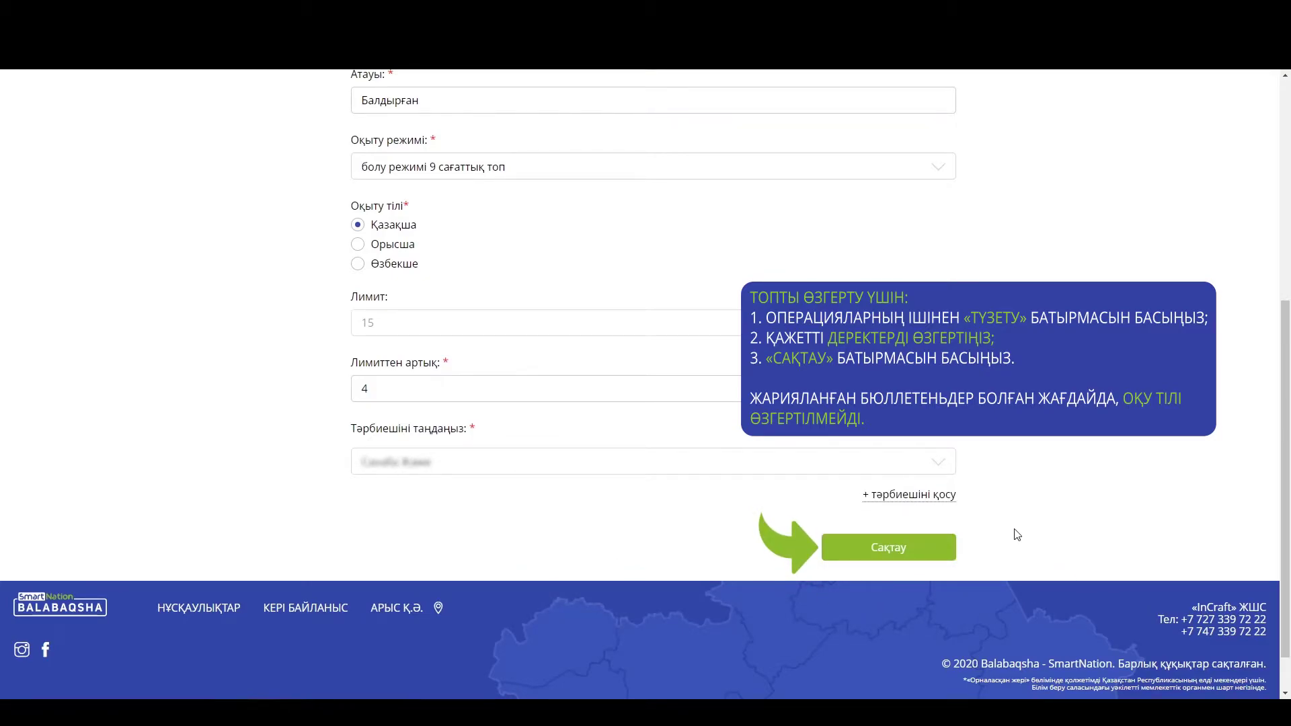
click(933, 559)
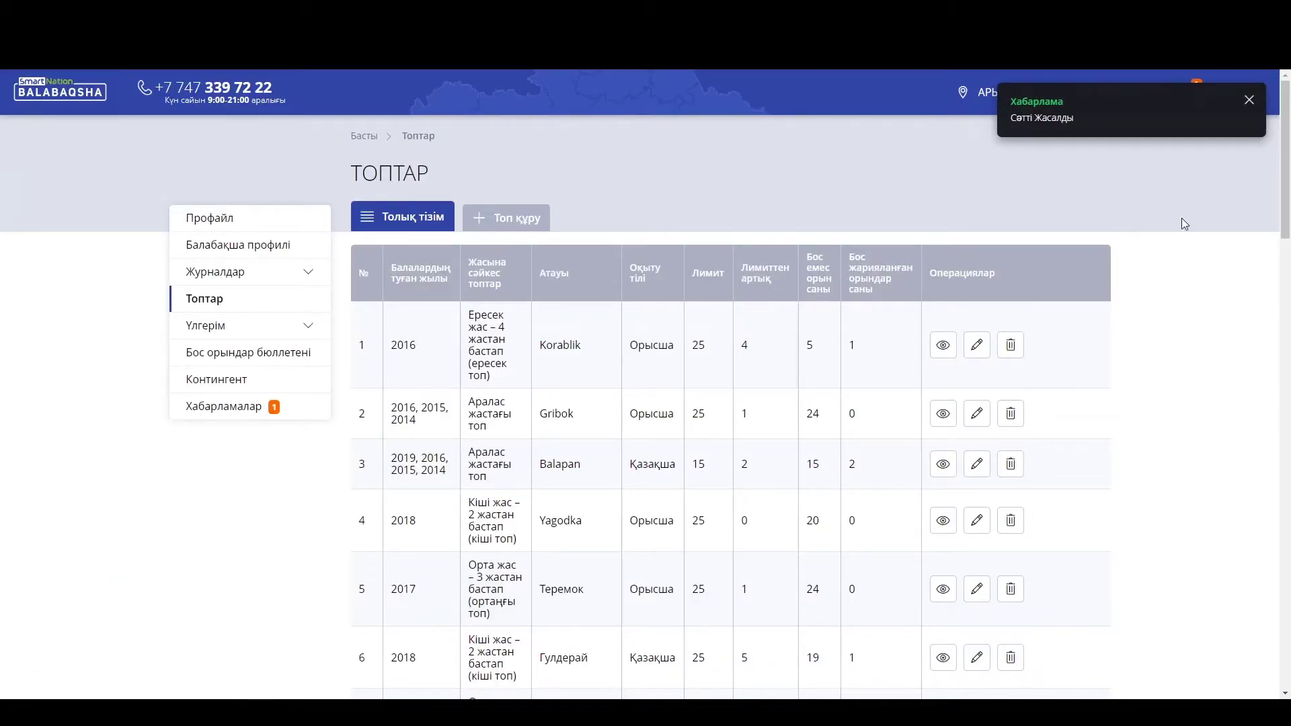
- Delete the Балдырған group in the last row of the group list and confirm the deletion
scroll(1288, 186, down, 2)
drag(1288, 186, 1287, 611)
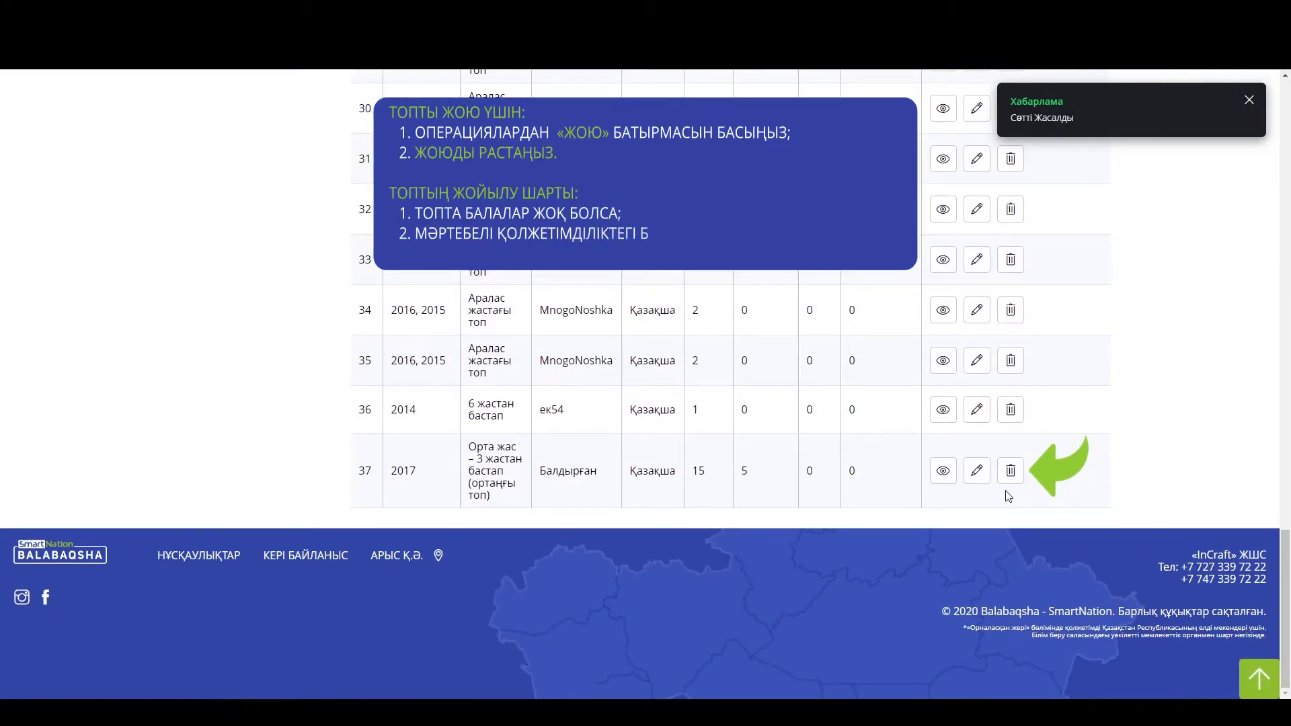
click(1010, 472)
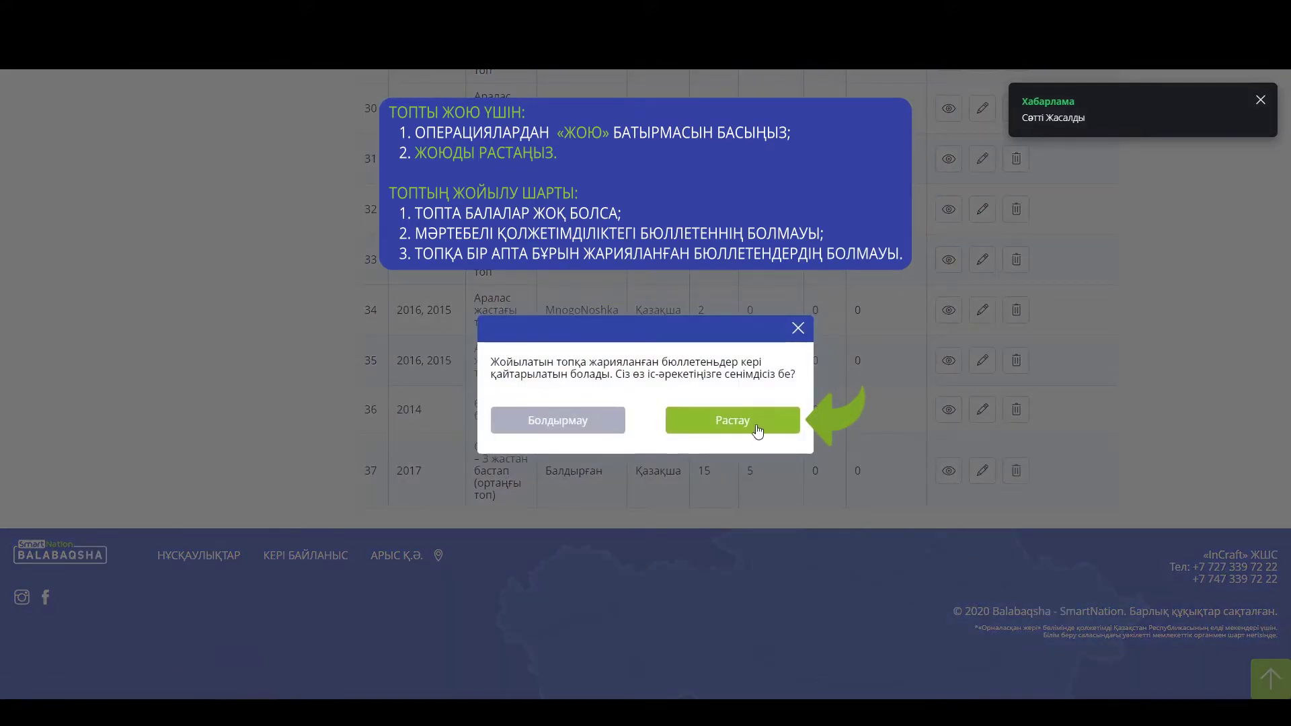
click(783, 431)
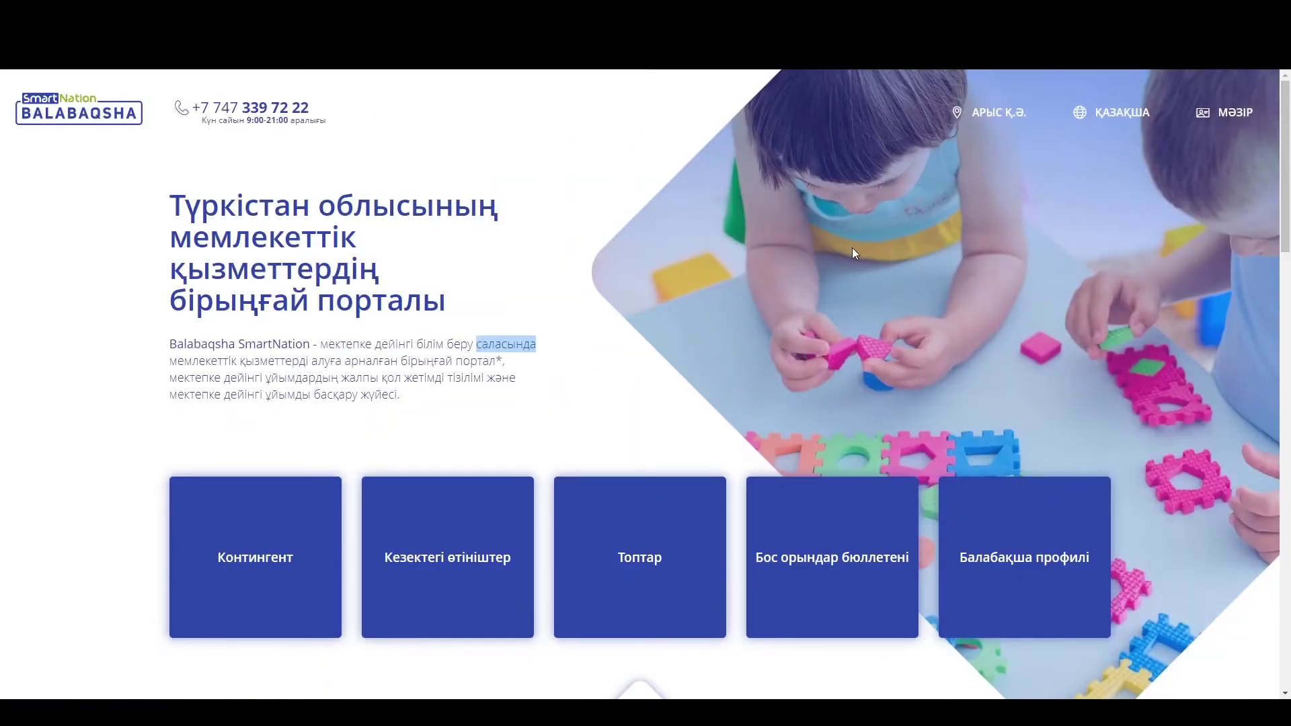
- In the Топтар module, transfer the child in row 14 of the Gribok group to the Yagodka group and confirm
click(1231, 113)
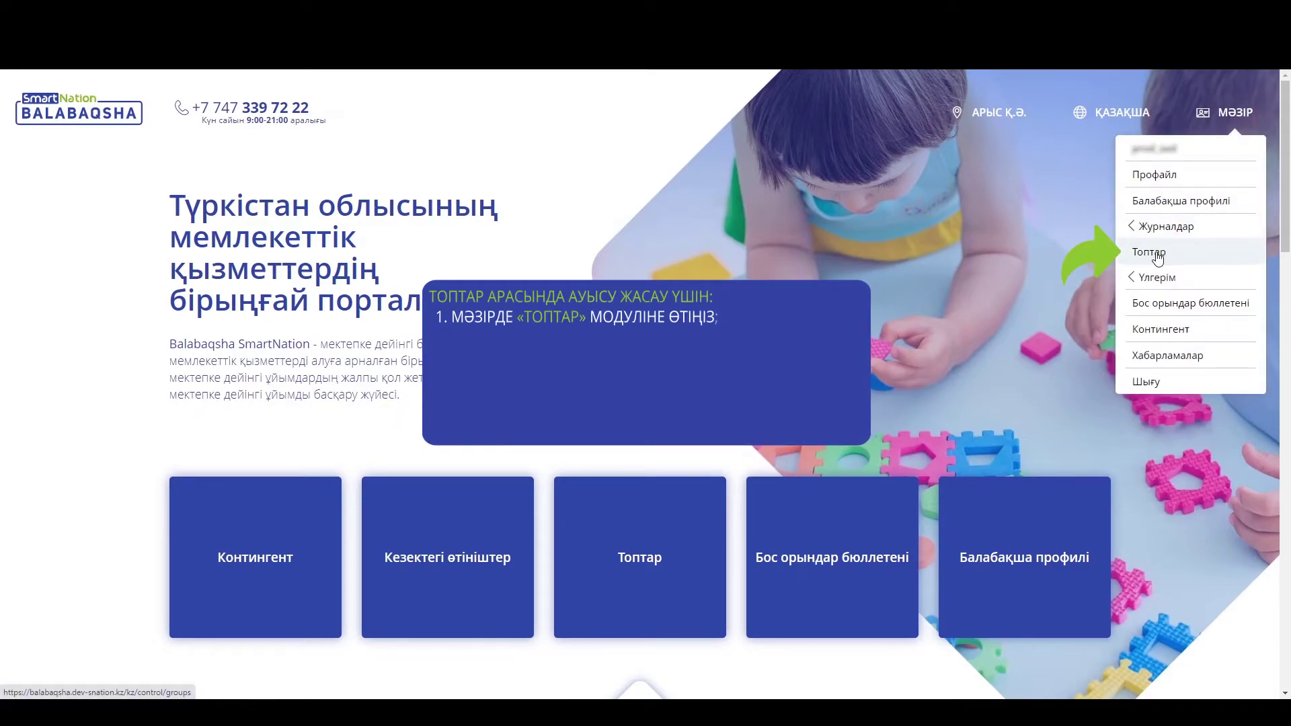
click(1134, 254)
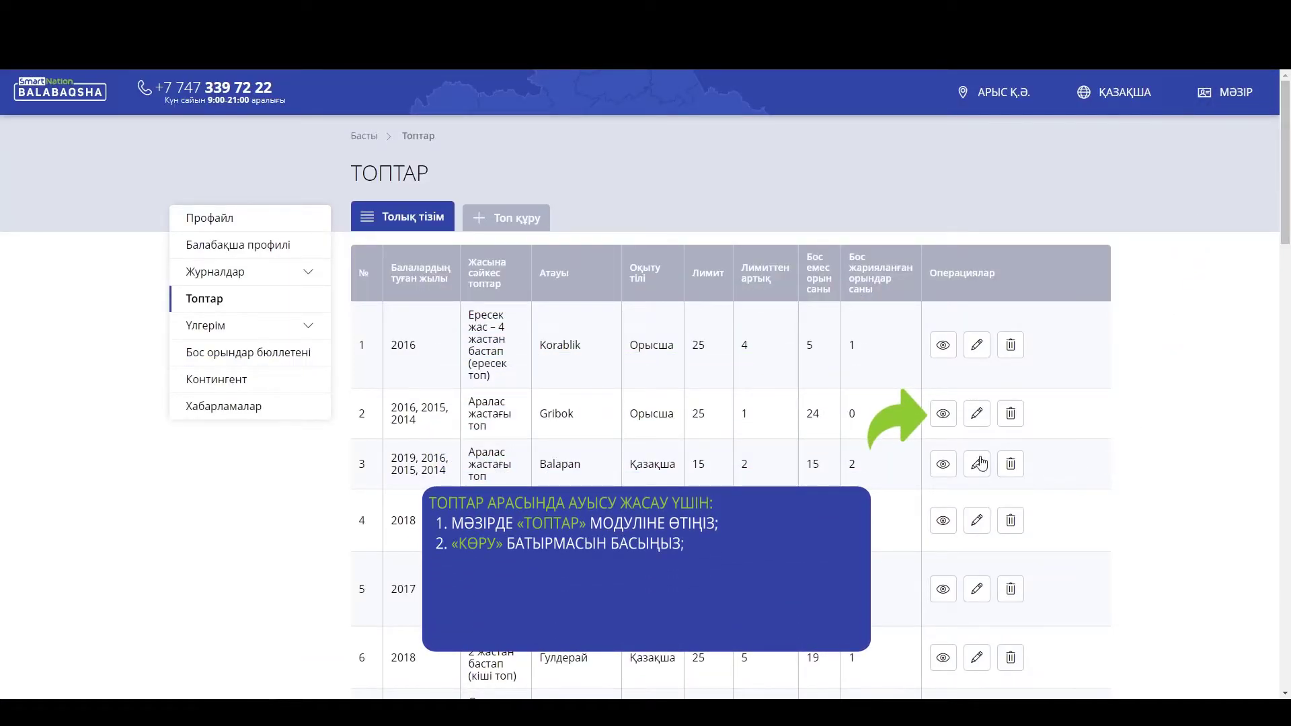
click(942, 414)
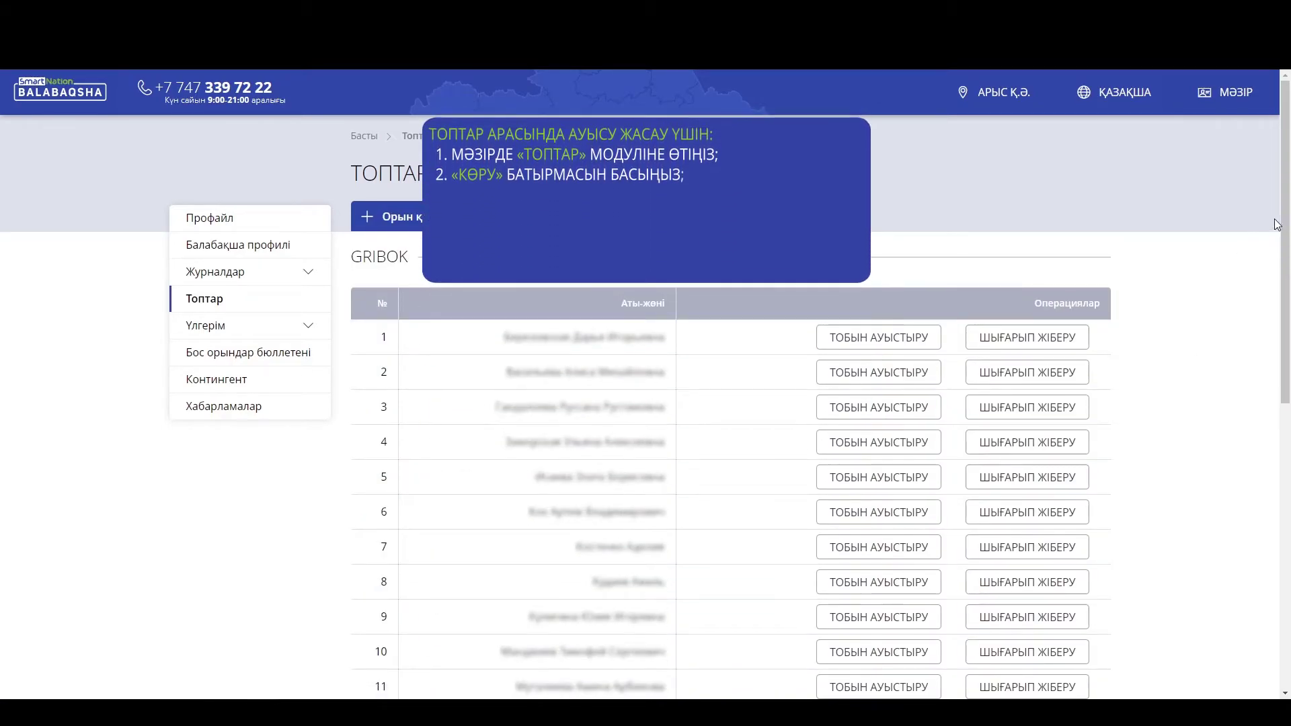
drag(1286, 224, 1286, 309)
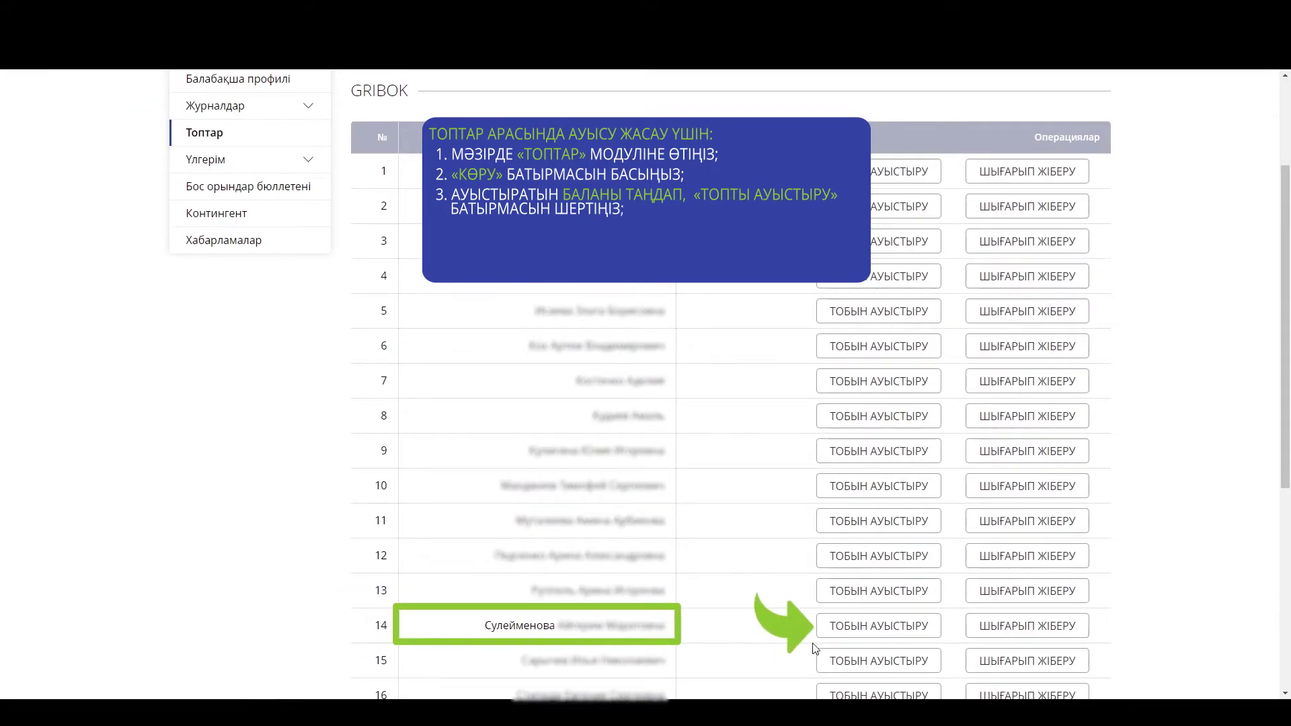
click(892, 637)
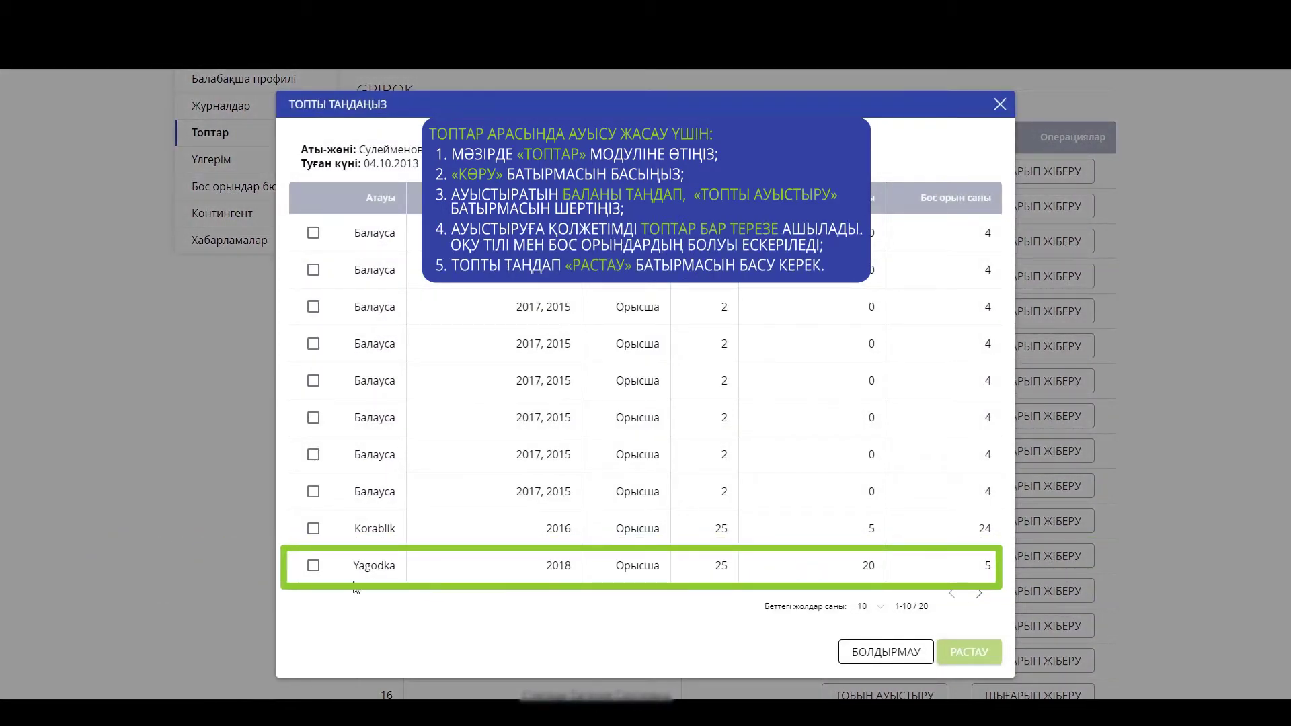
click(314, 569)
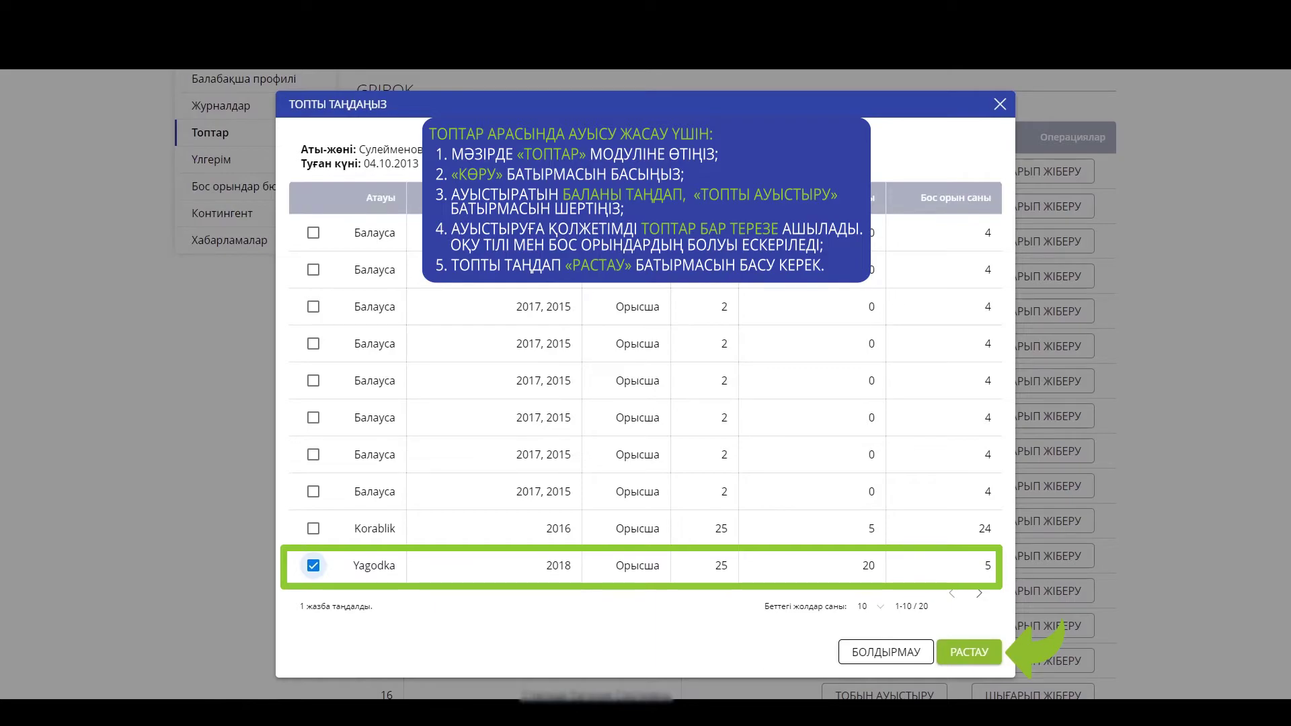
click(995, 662)
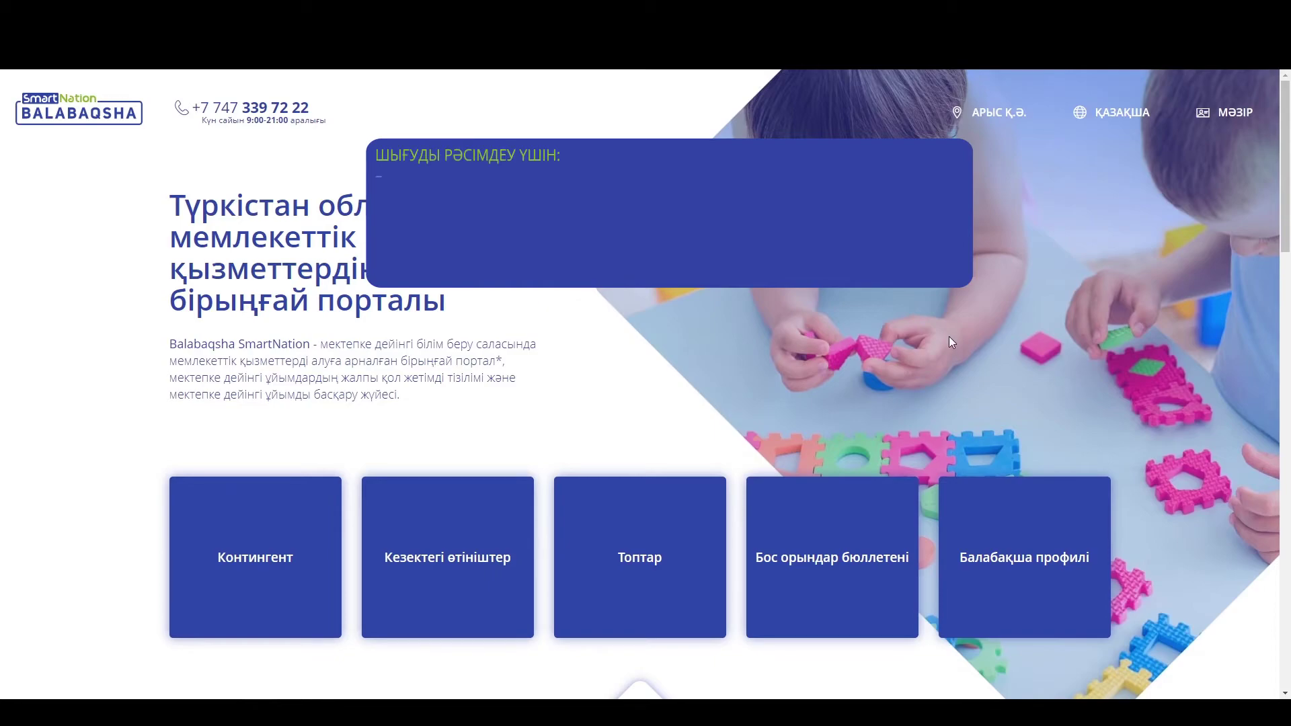
- In the Топтар module, expel the child in row 7 of the Gribok group, entering the order number and the reason Көшу
click(1231, 123)
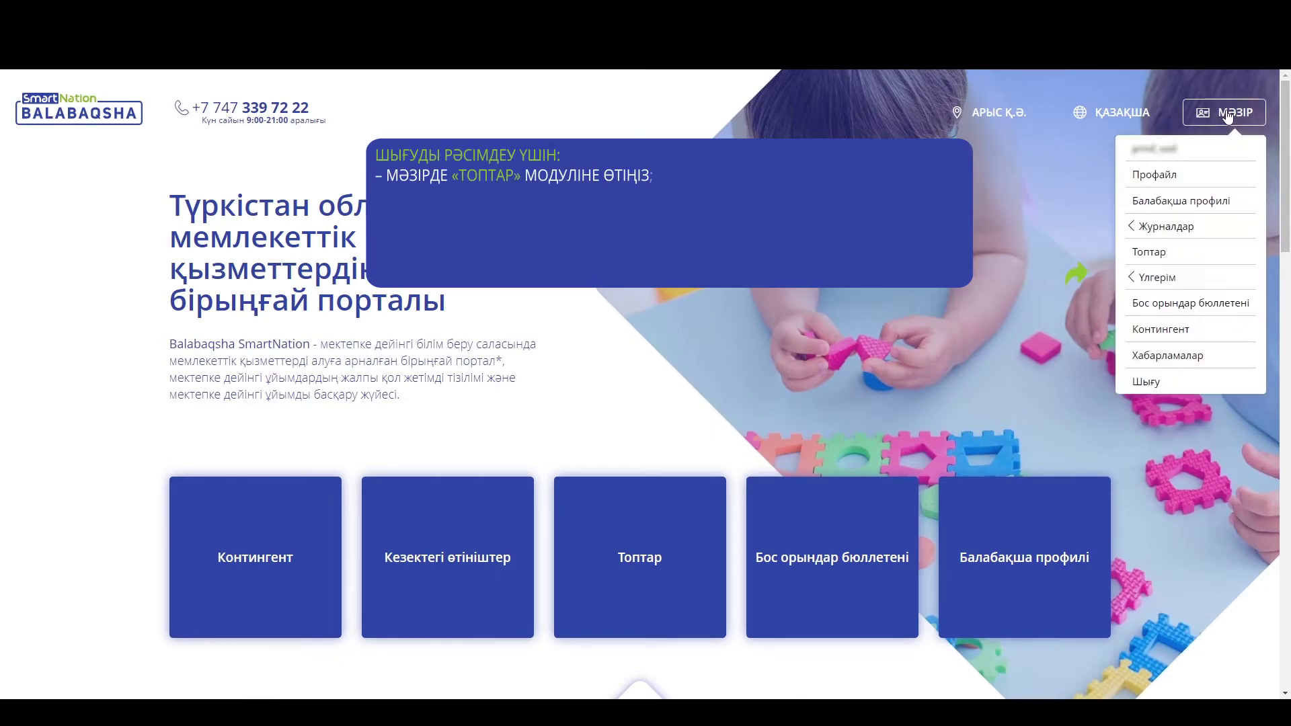
click(1222, 259)
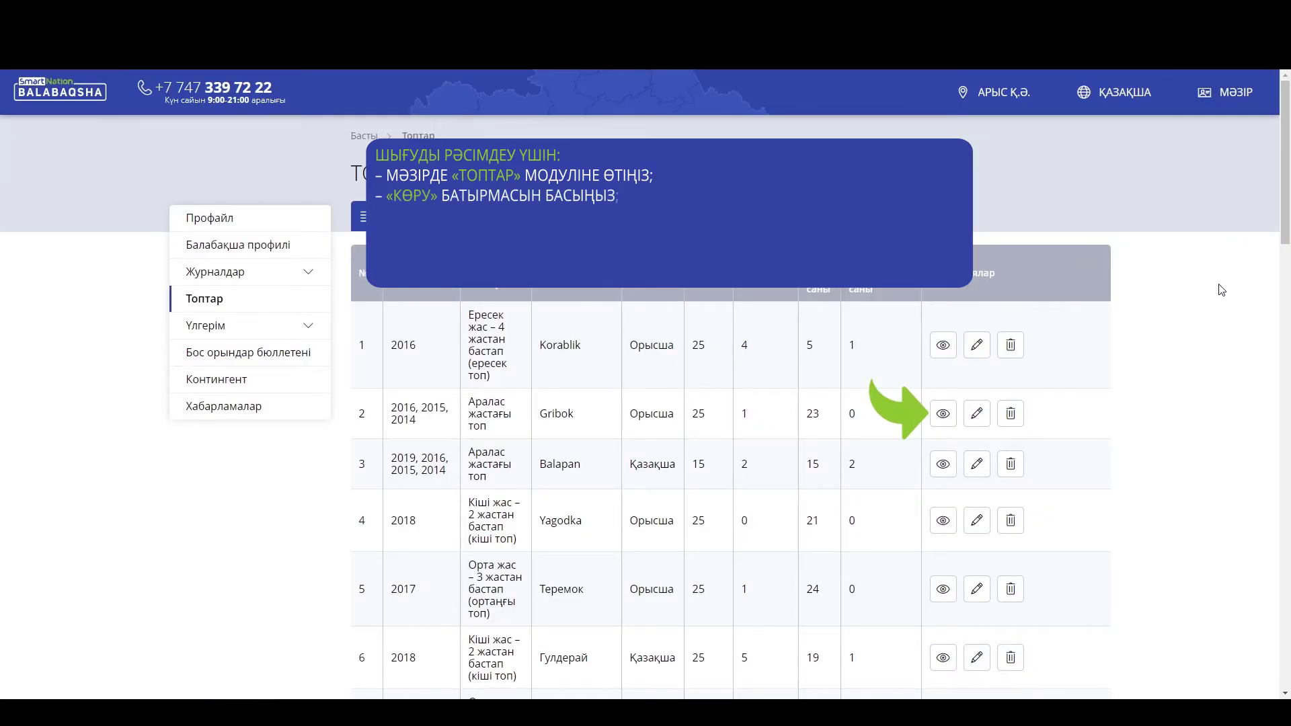
click(944, 420)
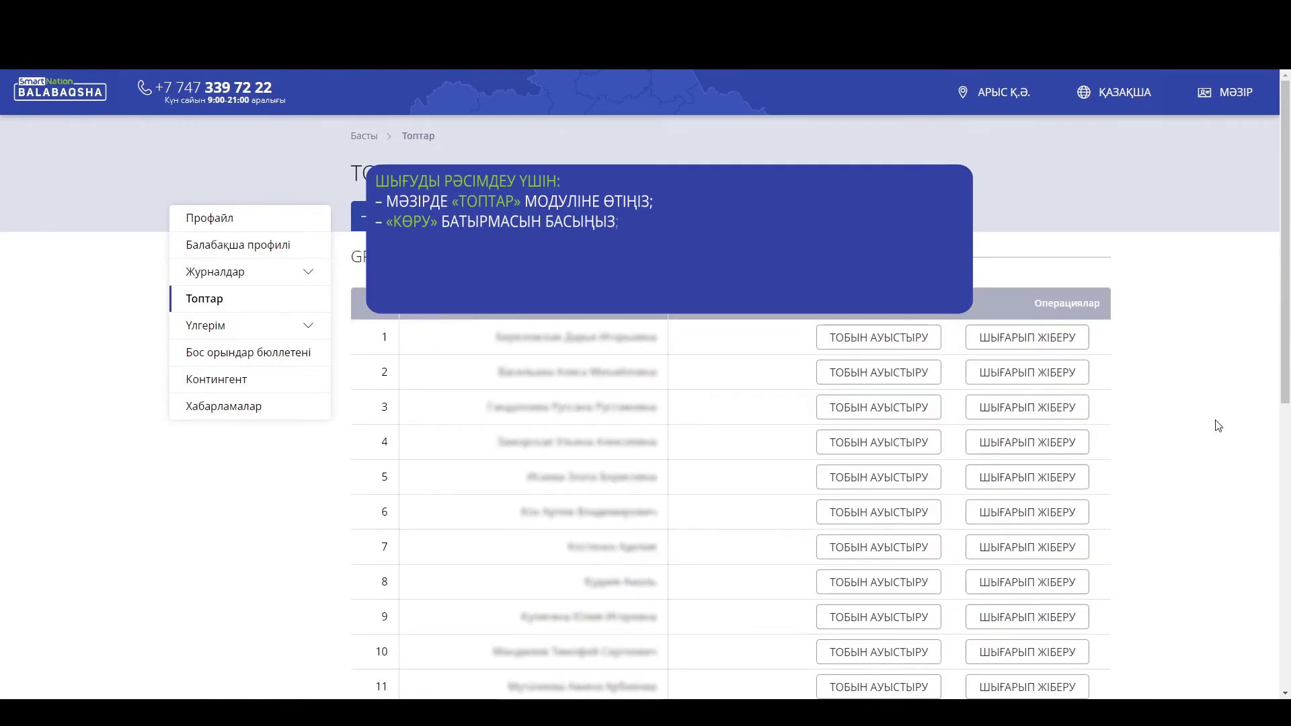
drag(1286, 285, 1288, 487)
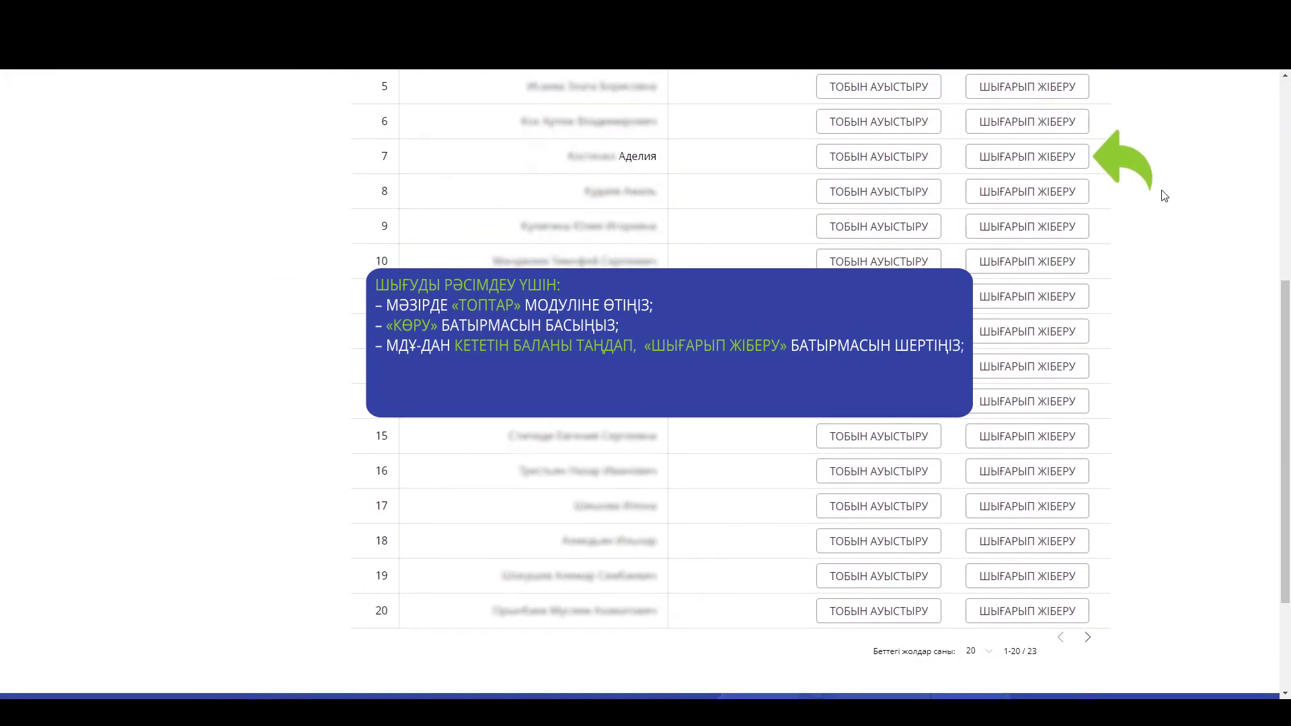
click(1012, 162)
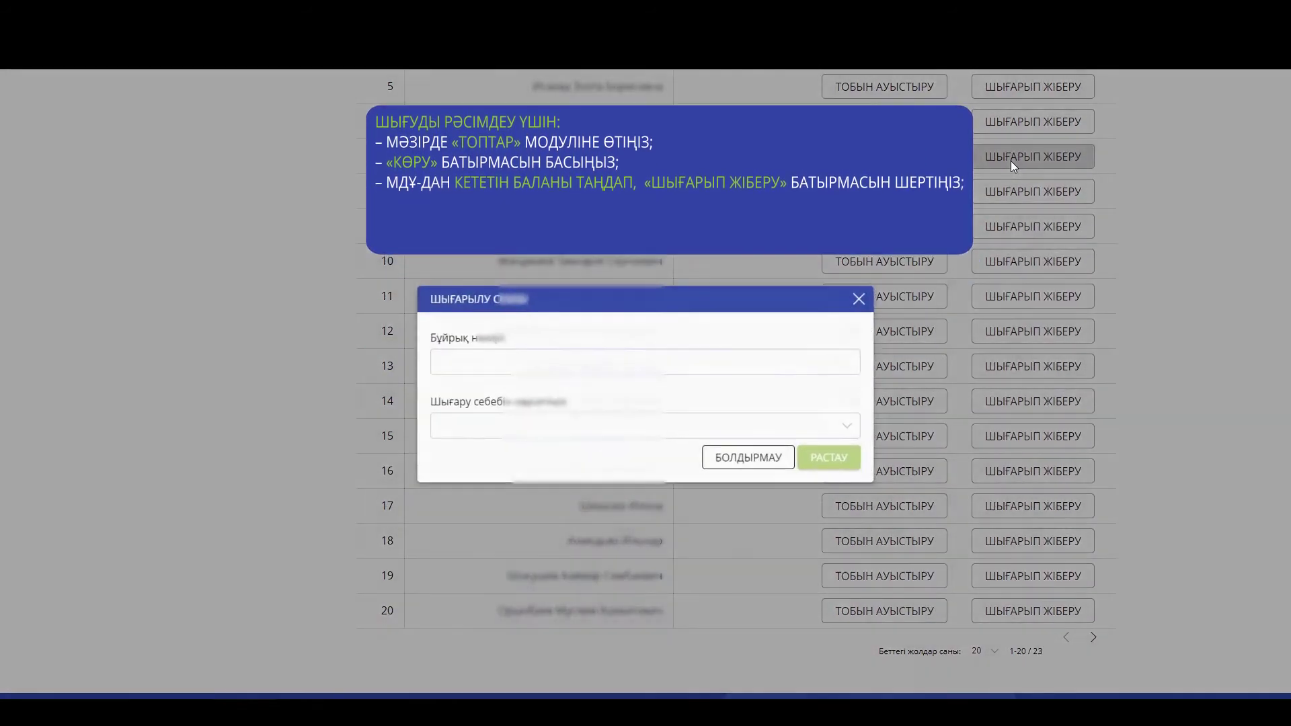
click(784, 362)
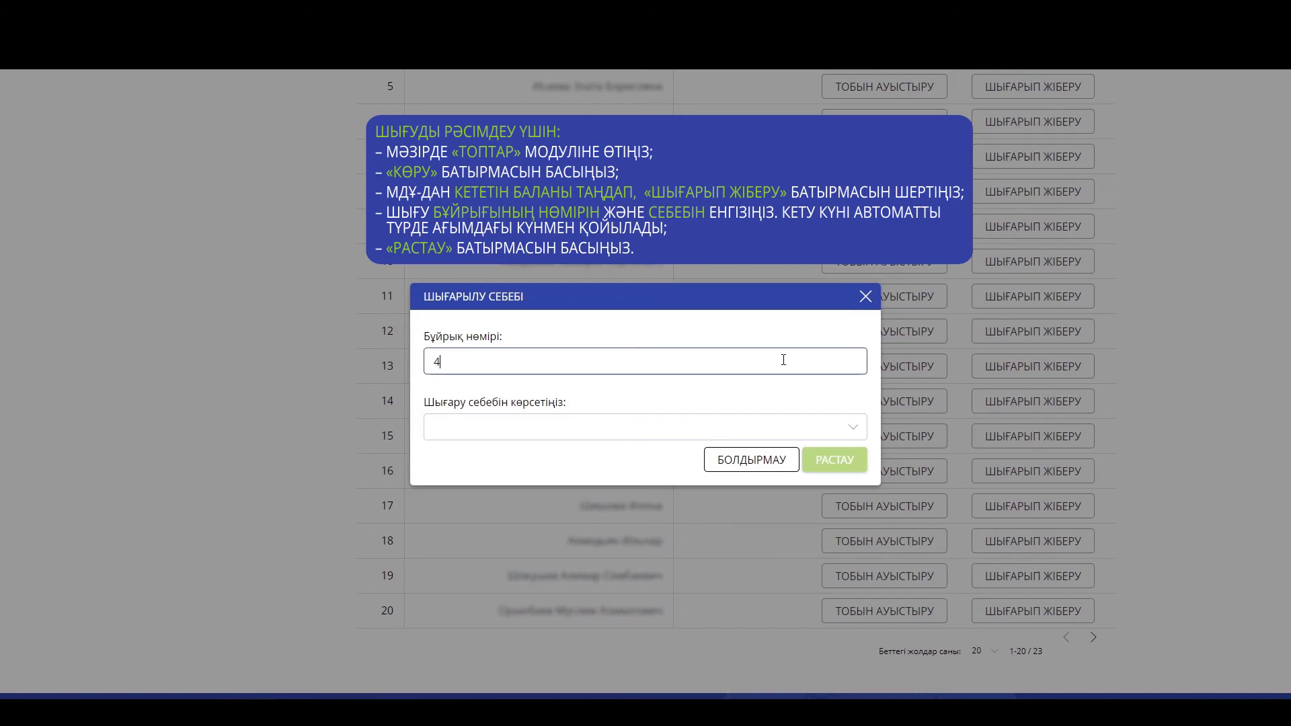
click(586, 439)
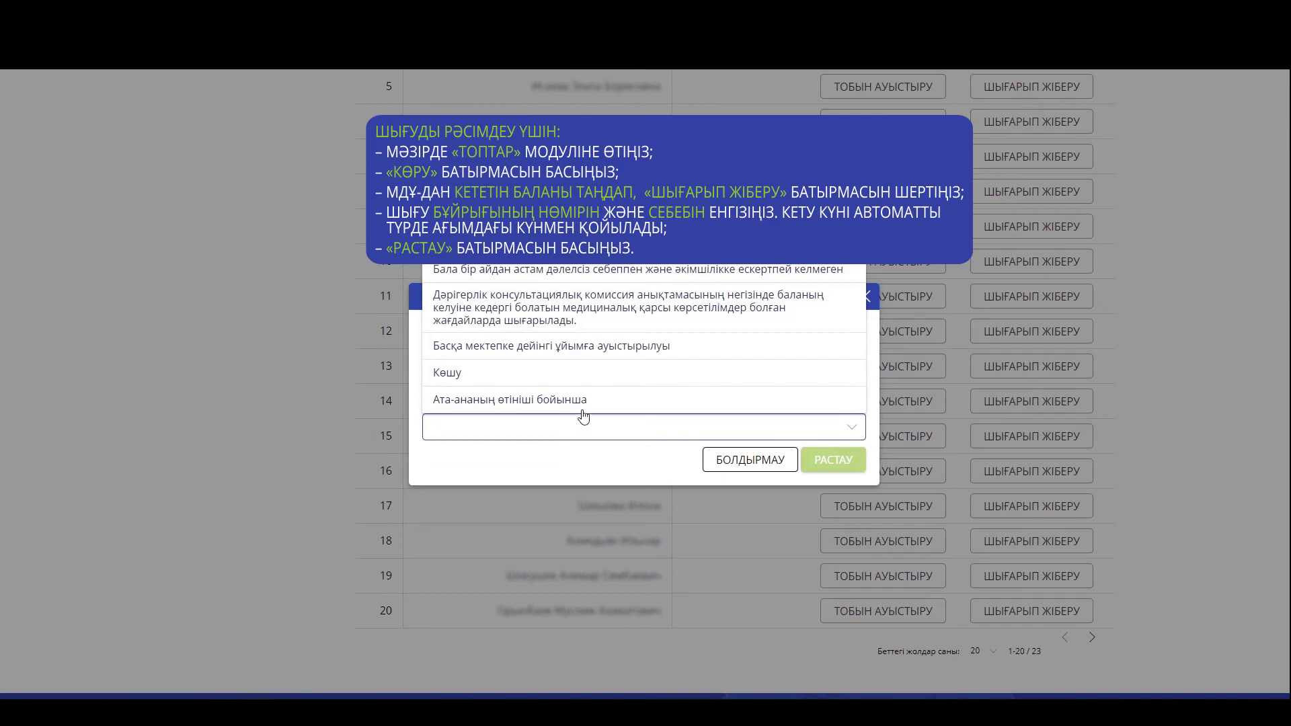
click(577, 381)
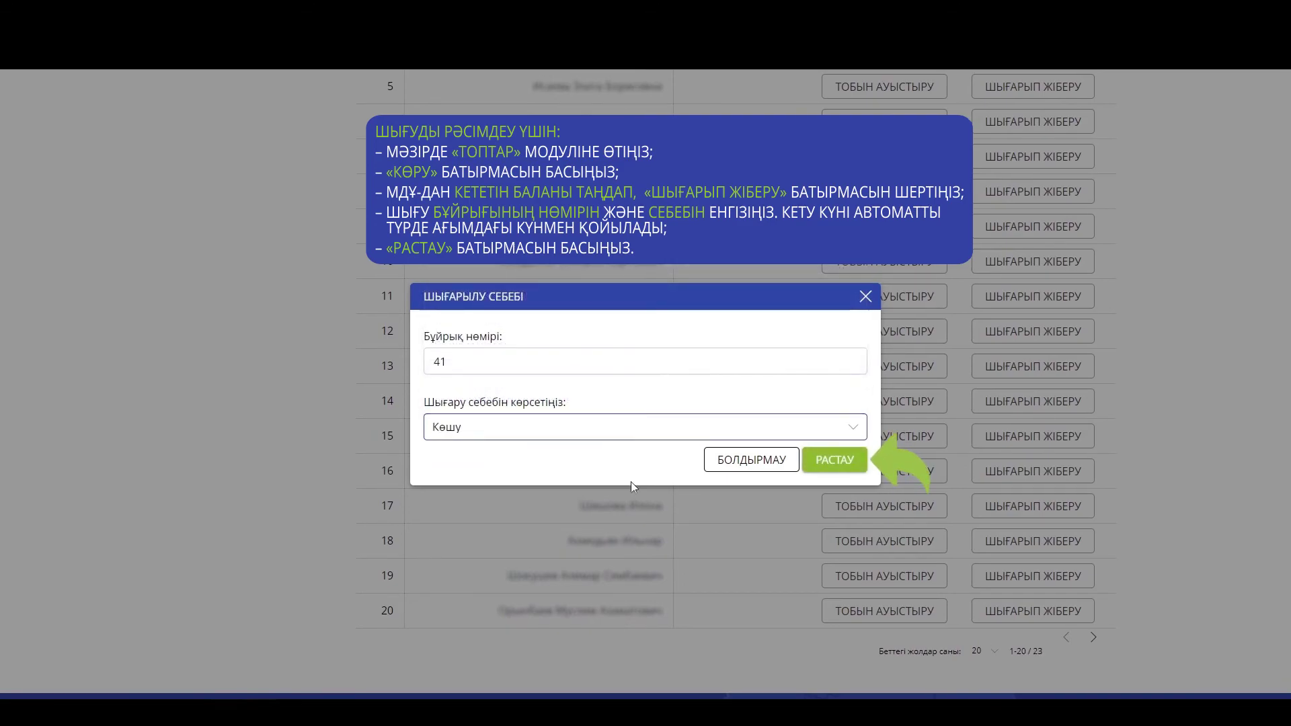
click(845, 469)
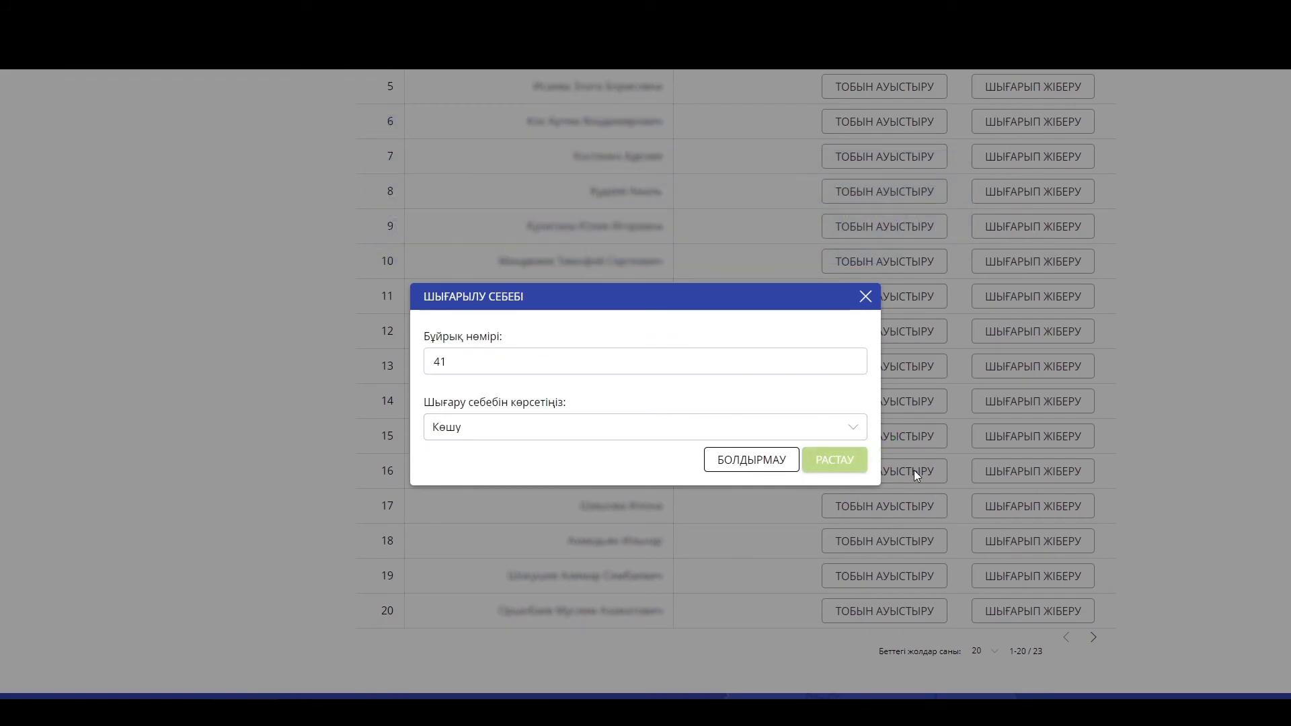